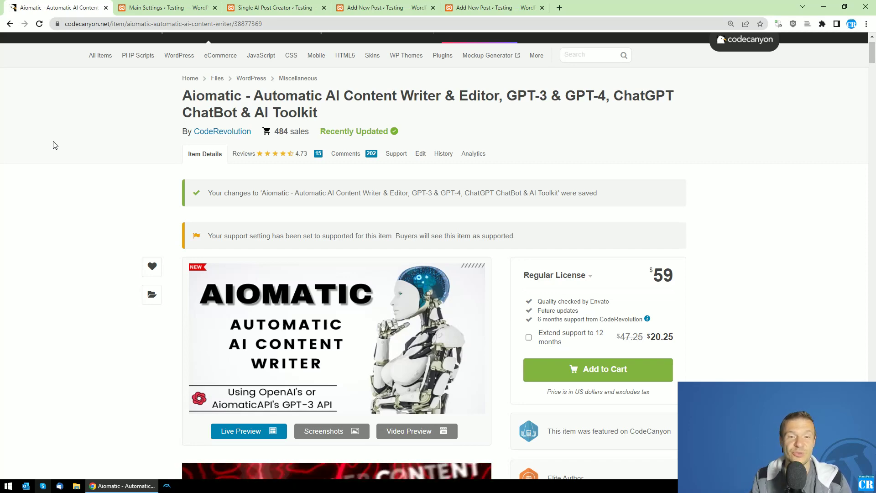
- Scroll to the version 1.3.2 changelog and highlight the AI Assistant and Classic Editor entries
scroll(53, 176, "down", 5)
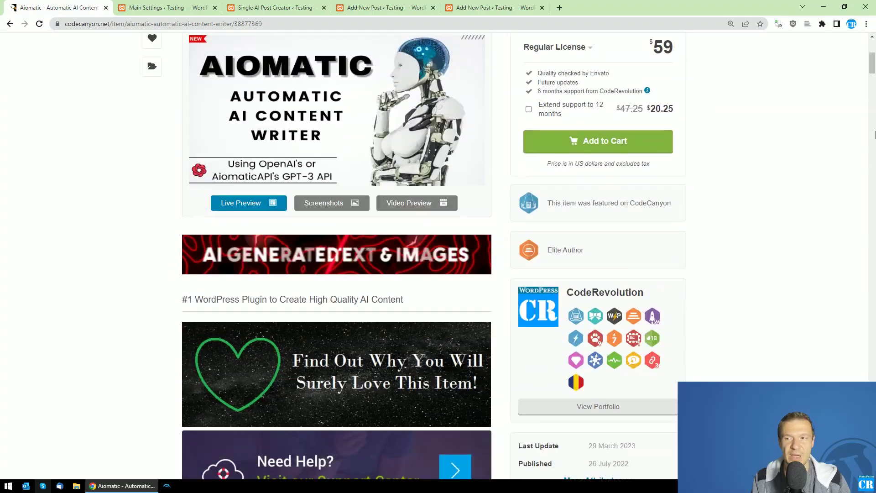
left_click_drag(873, 135, 843, 412)
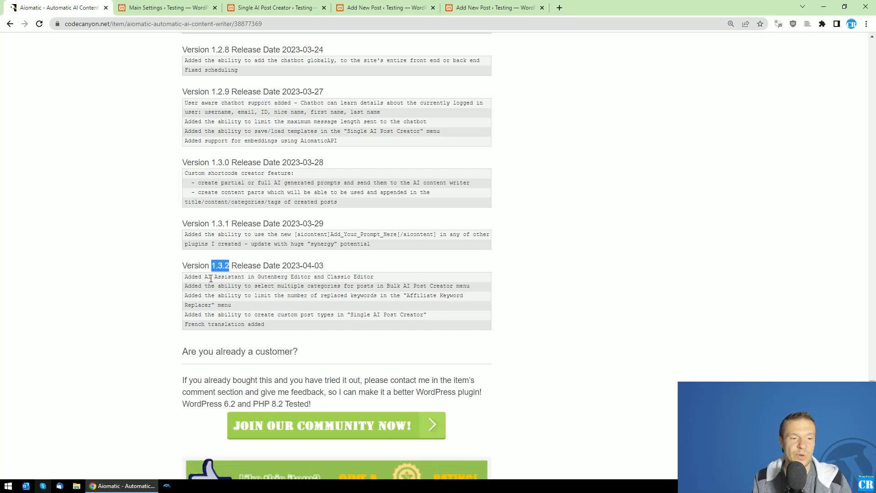
left_click_drag(204, 277, 369, 279)
left_click(204, 277)
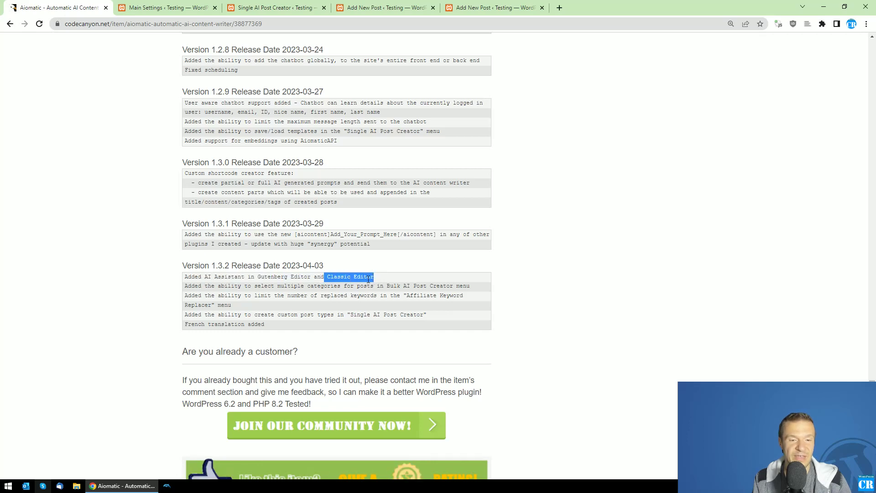
left_click(202, 288)
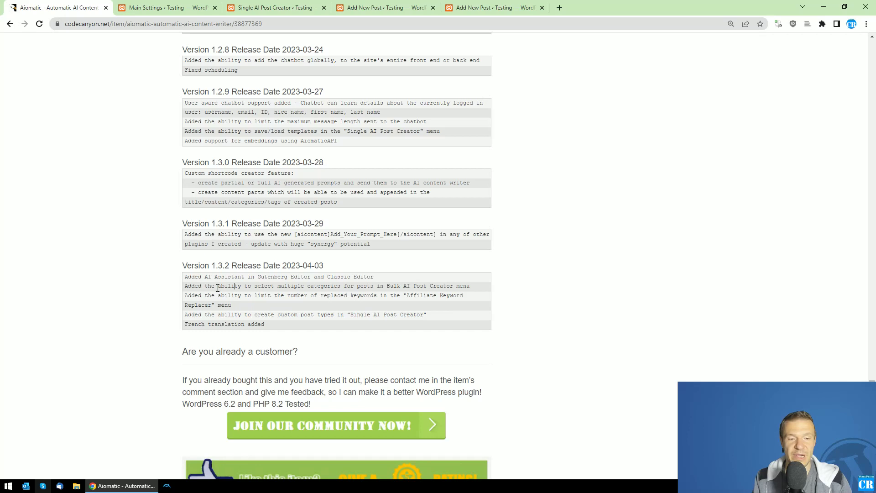
- Highlight the Bulk AI Post Creator, replaced keywords limit and French translation changelog entries
left_click_drag(219, 286, 450, 286)
left_click(358, 286)
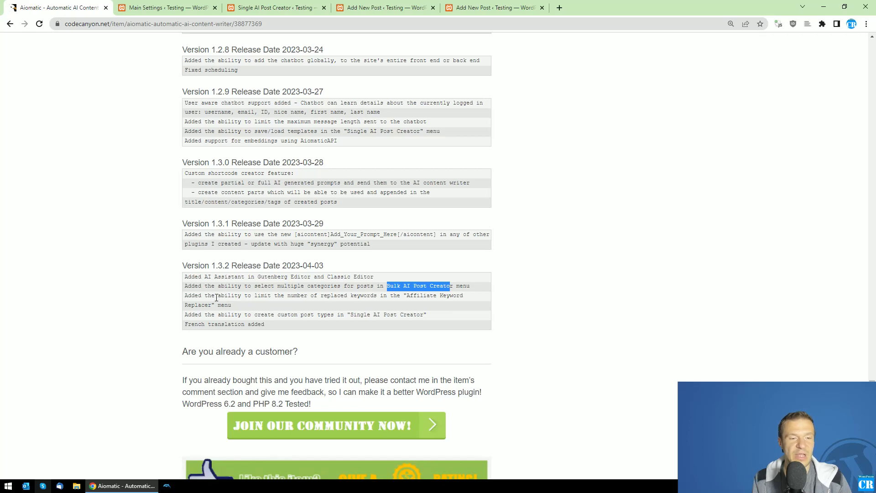
left_click_drag(245, 296, 450, 296)
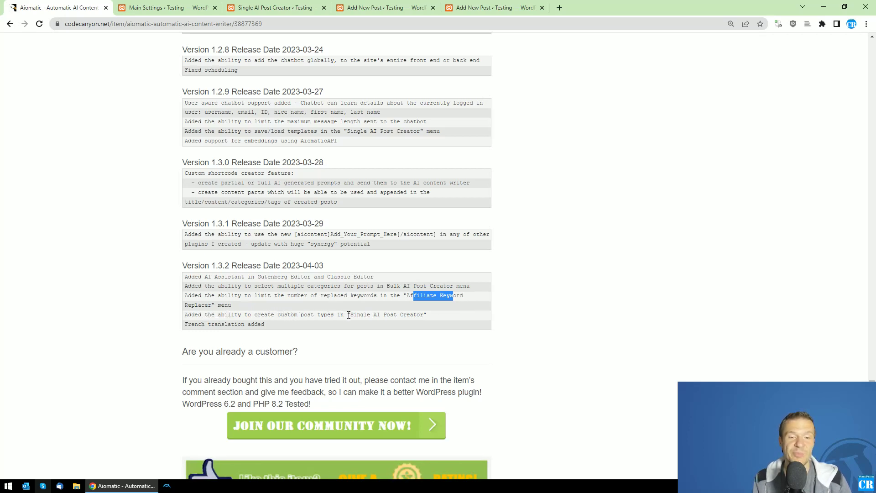
left_click(418, 314)
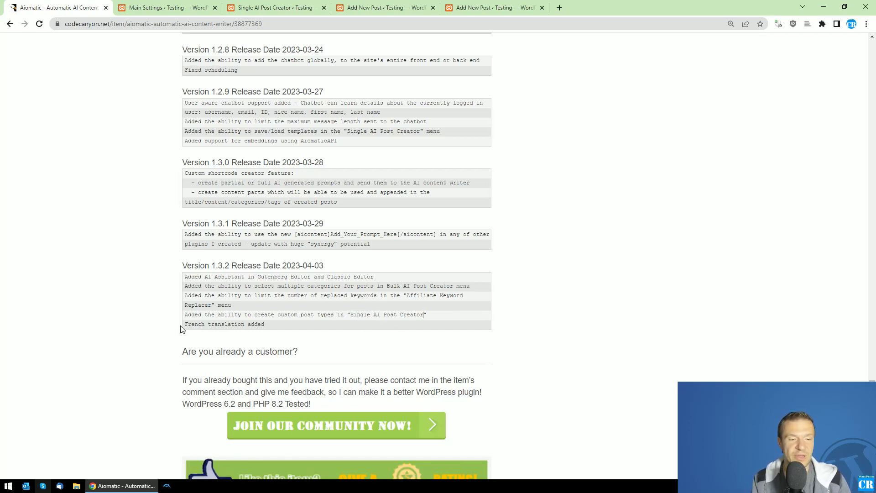
left_click_drag(186, 324, 266, 322)
left_click(132, 329)
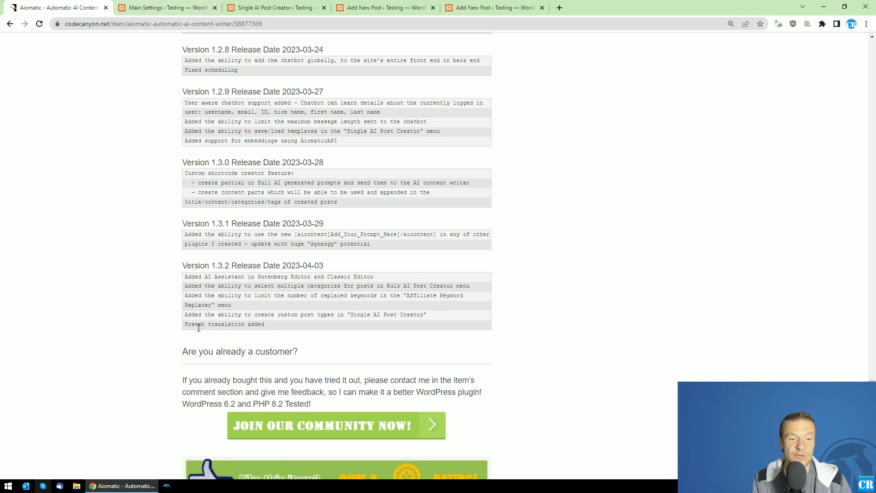
- Scroll through the AI Assistant Prompts list in Aiomatic's Main Settings
left_click(165, 4)
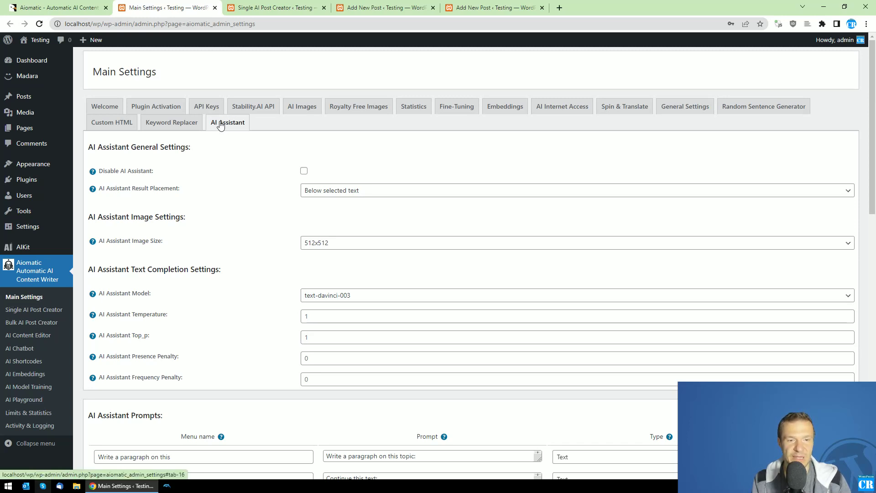
scroll(260, 303, "down", 3)
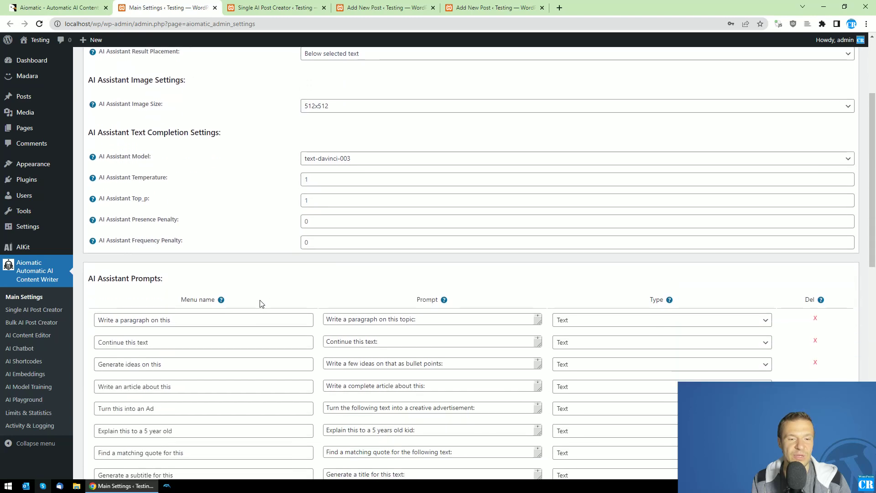
scroll(260, 301, "up", 4)
scroll(260, 301, "down", 8)
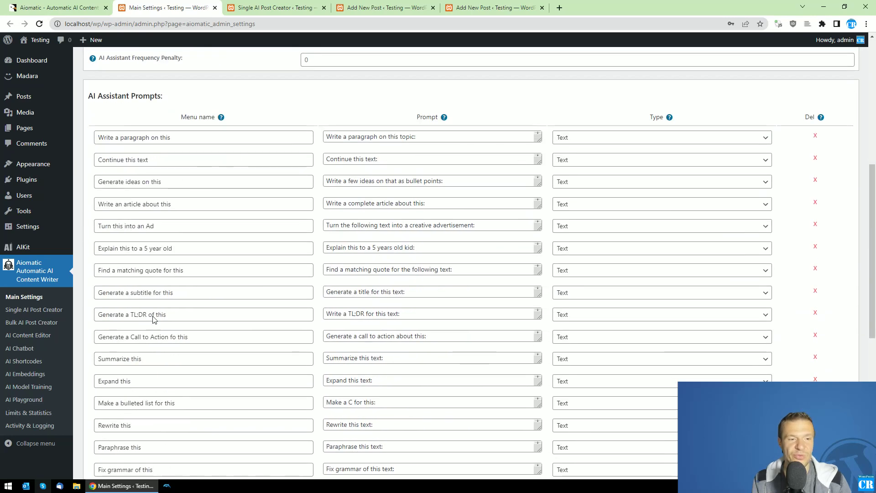
scroll(155, 320, "down", 4)
scroll(224, 354, "down", 2)
scroll(260, 352, "up", 15)
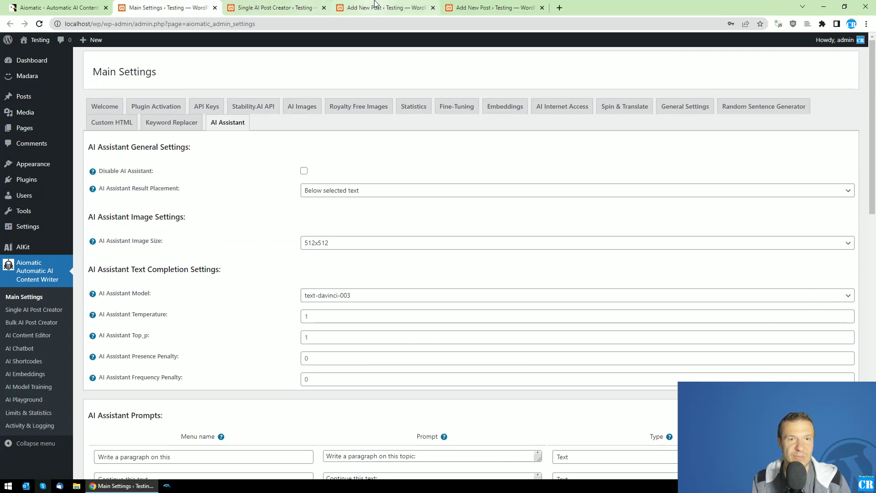
- Look over the Single AI Post Creator page
left_click(279, 7)
scroll(180, 253, "up", 3)
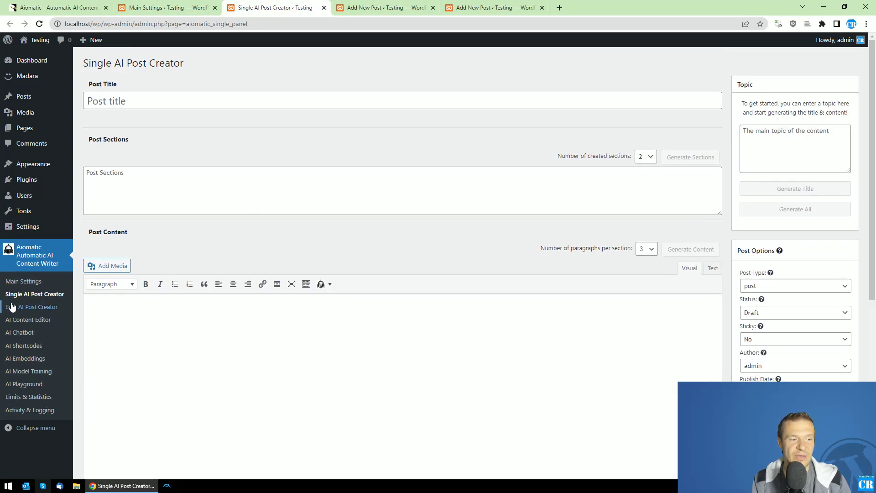
scroll(238, 305, "down", 2)
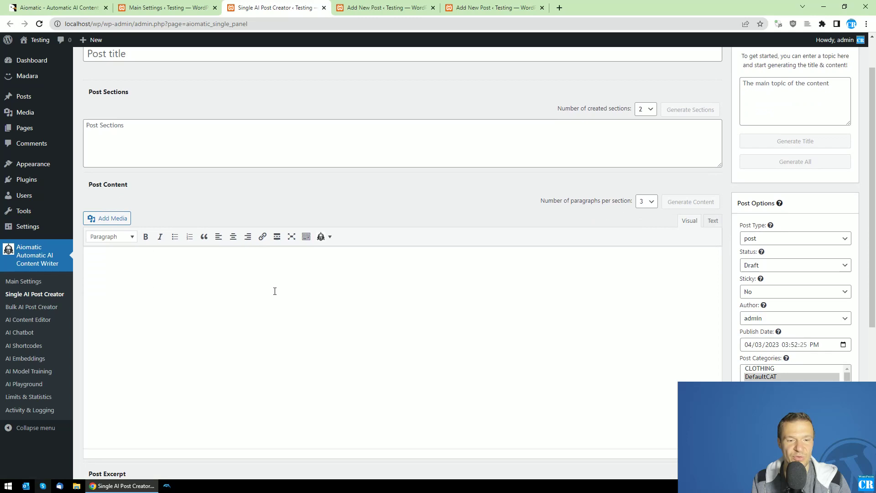
- In the classic-editor new post, select all of the body text 'A red car'
left_click(384, 8)
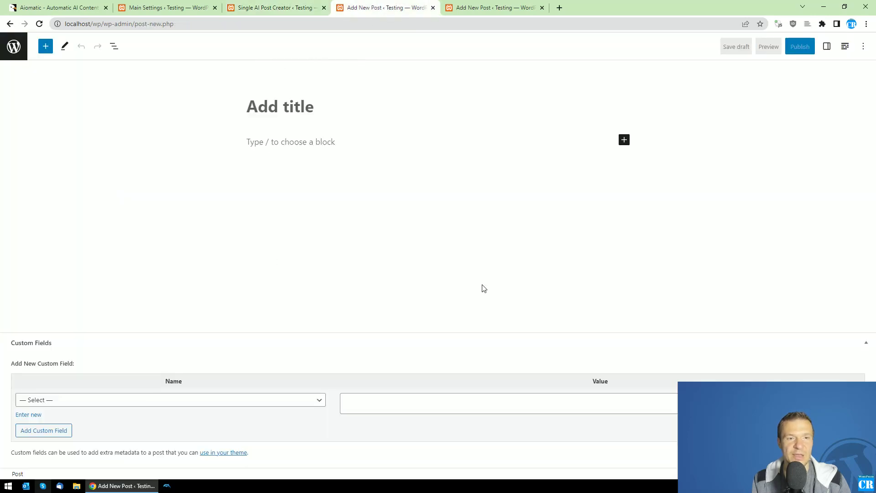
left_click(472, 6)
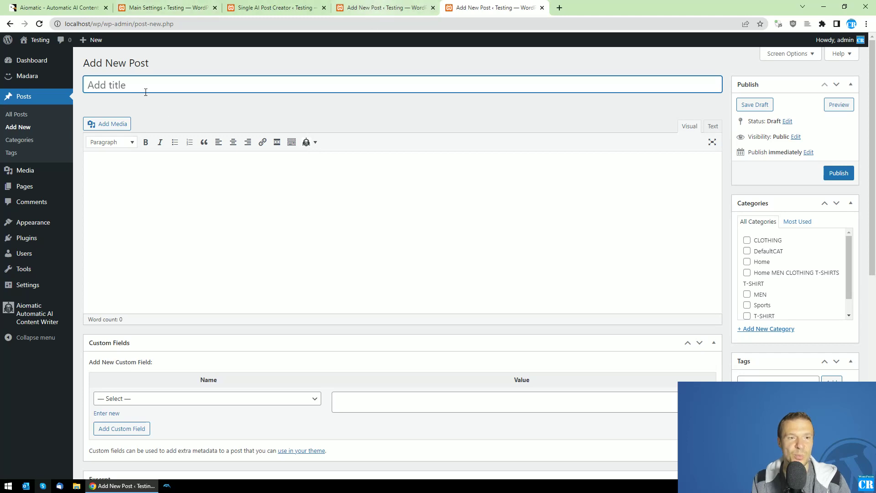
left_click(140, 185)
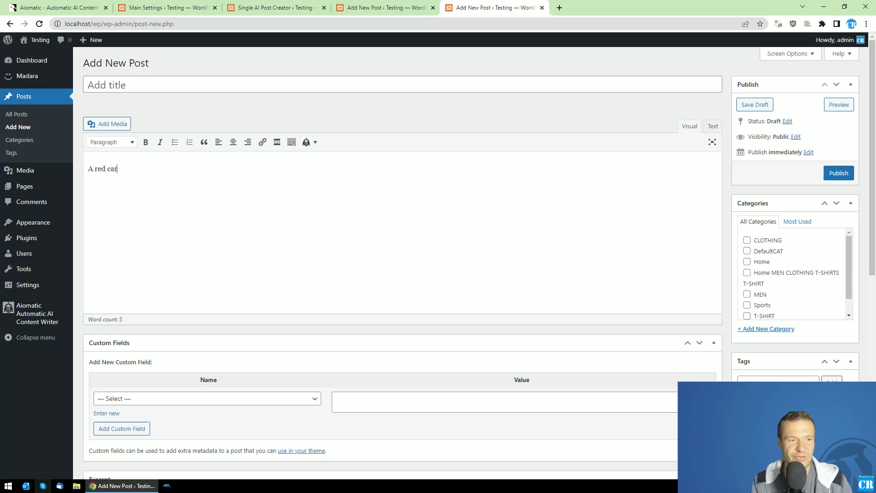
key("ctrl+a")
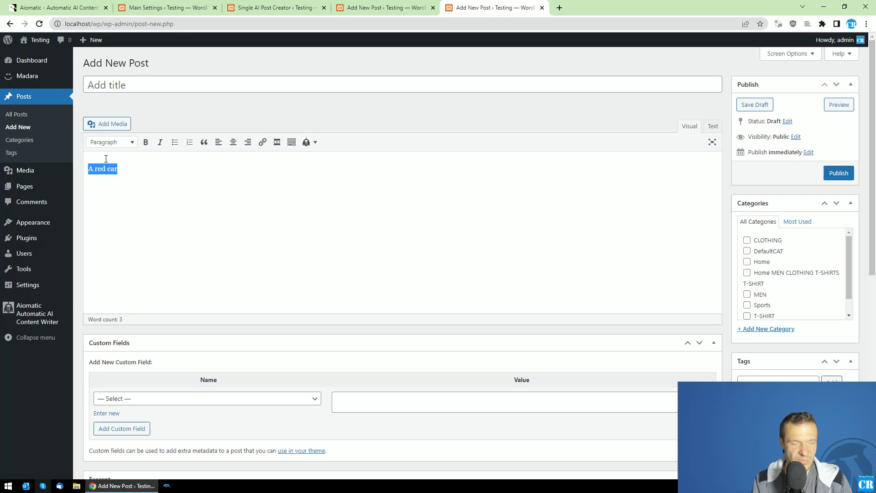
- Bring up the Aiomatic AI Assistant prompt list for the selected text and scroll through it
left_click(307, 143)
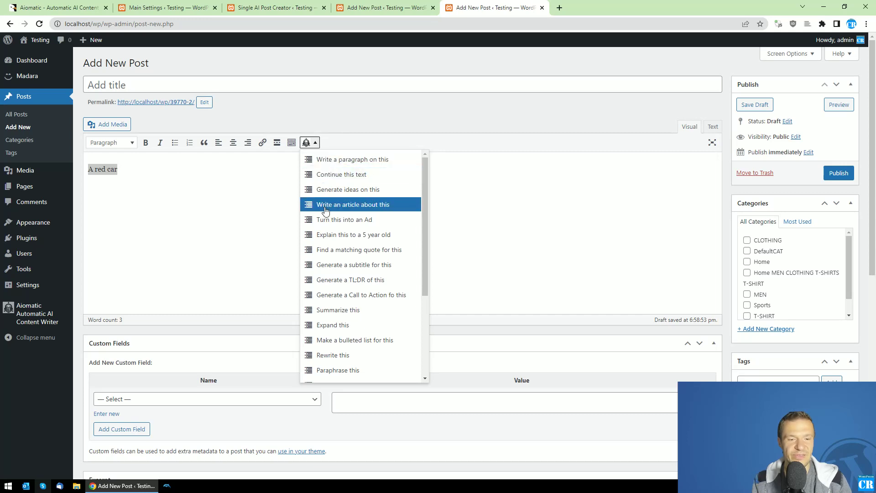
scroll(326, 206, "down", 3)
scroll(329, 251, "up", 4)
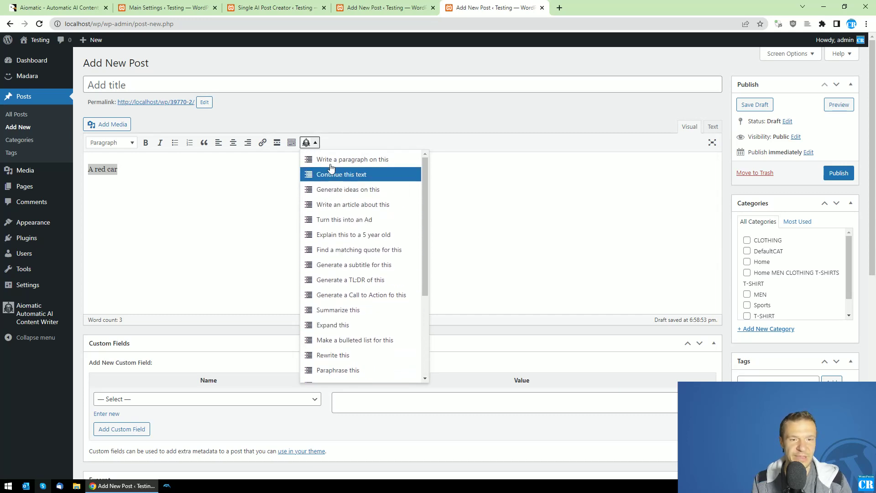
scroll(333, 191, "down", 2)
scroll(337, 213, "down", 3)
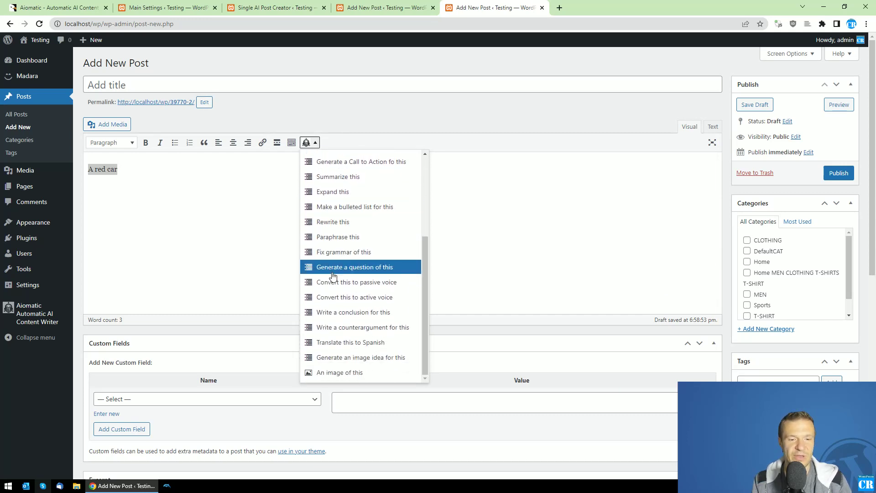
- Scroll the AI Assistant settings down to the empty menu row, then reload the settings page
left_click(166, 7)
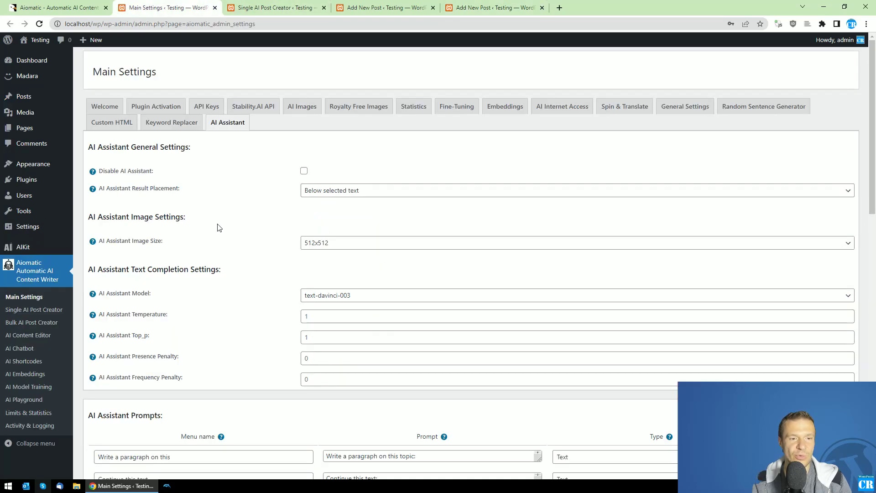
scroll(219, 224, "down", 6)
scroll(285, 225, "down", 8)
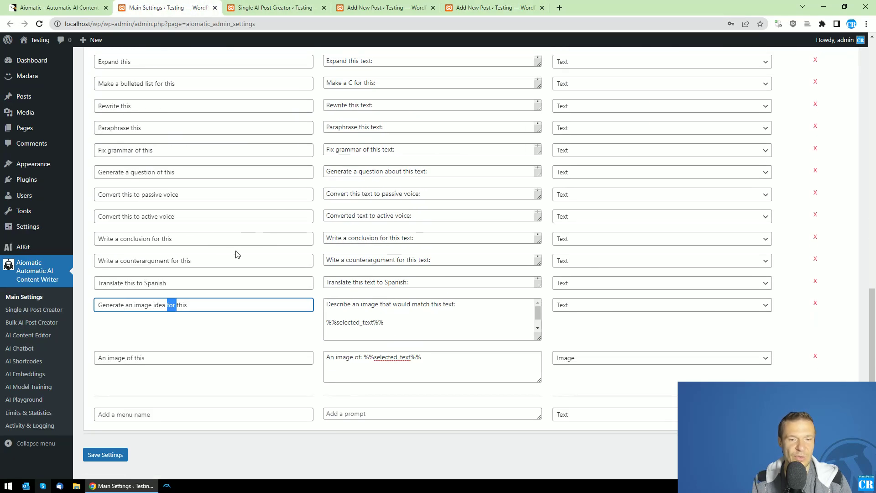
left_click(151, 391)
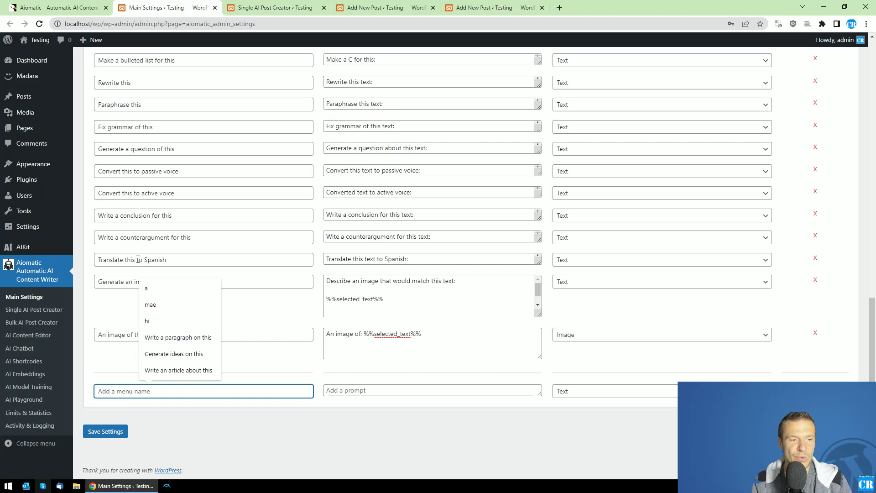
left_click(40, 23)
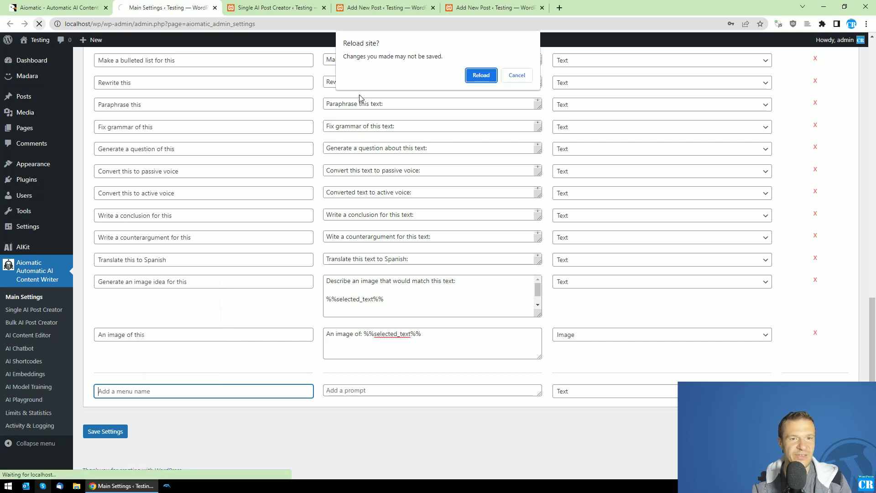
left_click(482, 75)
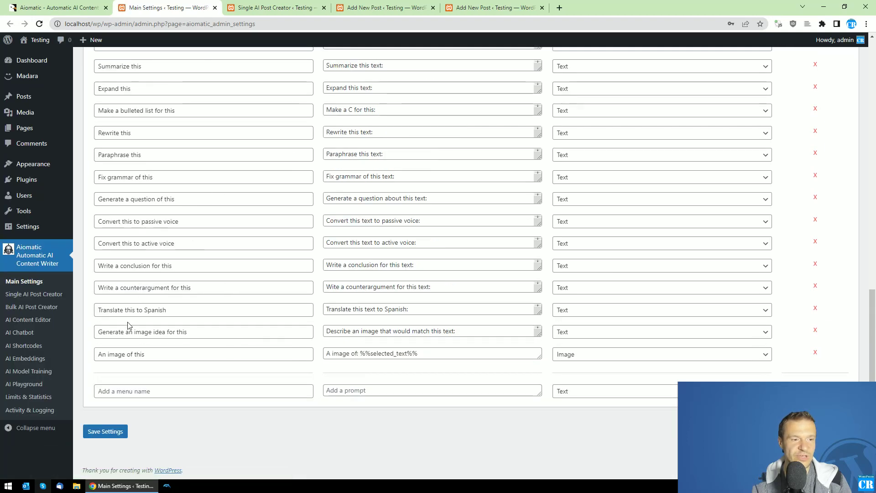
- Enlarge the 'Generate an image idea' prompt box to read its full text
left_click(168, 335)
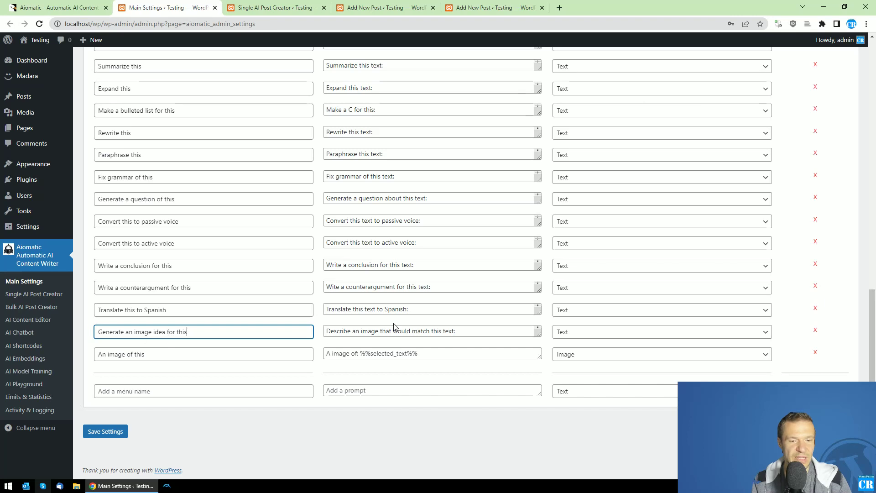
left_click_drag(538, 334, 358, 376)
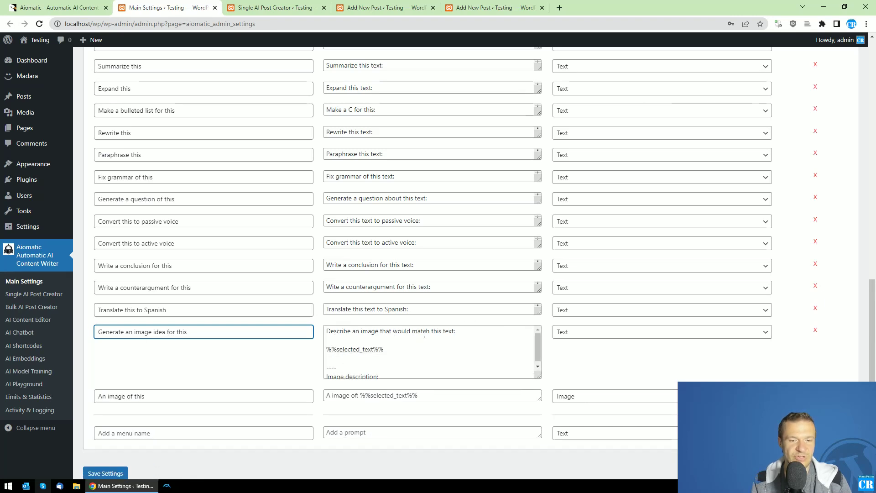
scroll(375, 354, "down", 1)
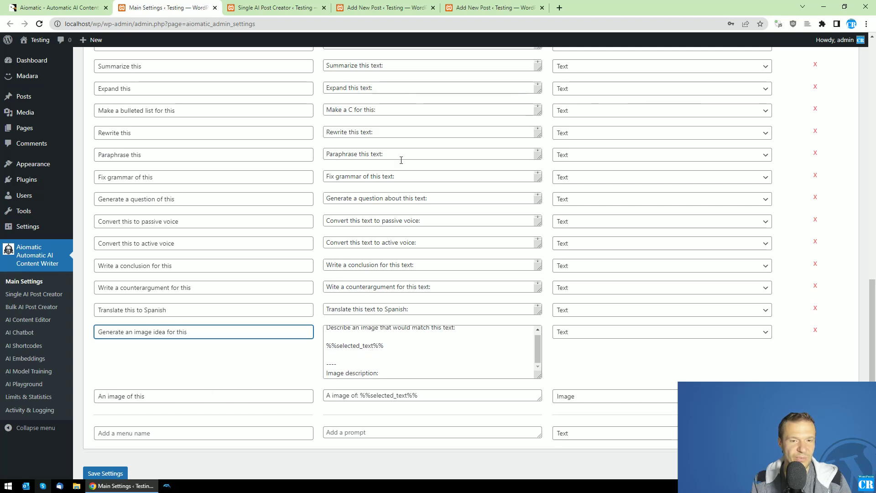
scroll(126, 391, "down", 1)
- Check the empty entry's fields, highlight %%selected_text%% in the image prompt, and return to the classic draft
left_click(138, 389)
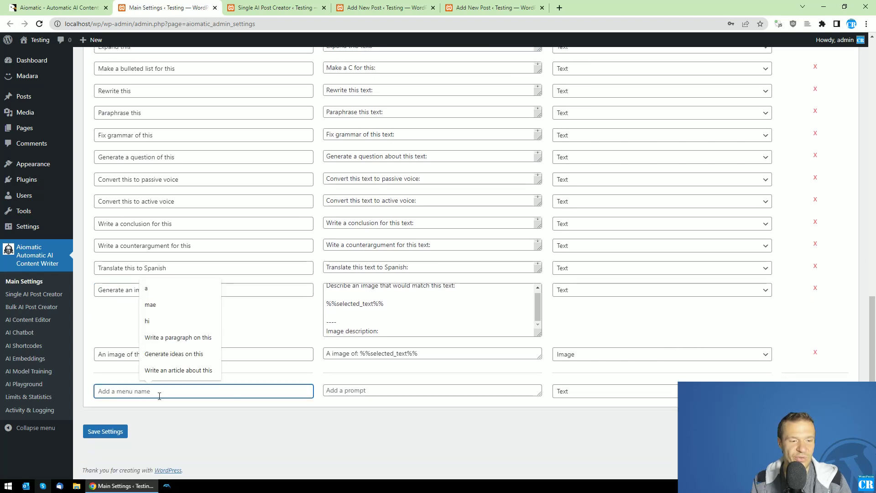
left_click(363, 394)
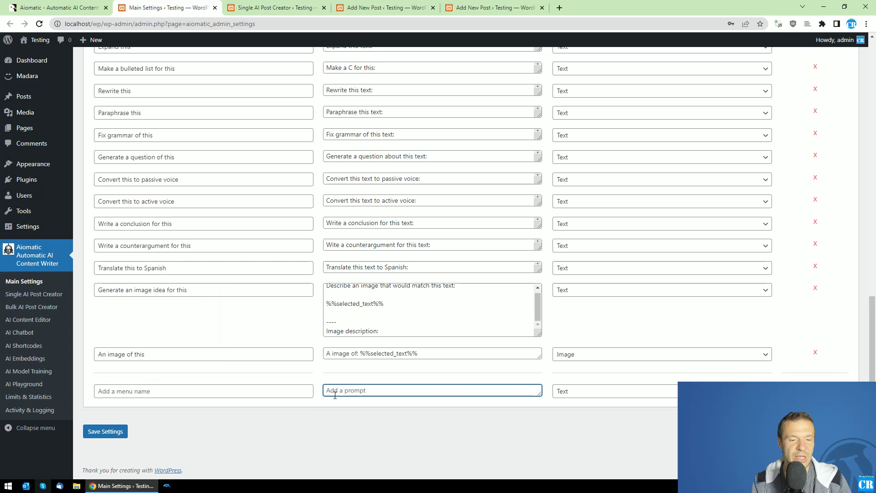
left_click(151, 389)
left_click(388, 390)
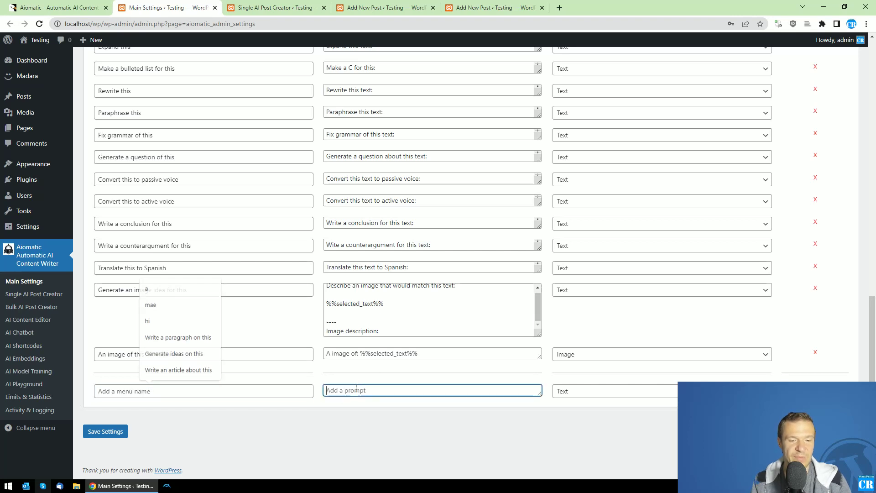
left_click_drag(361, 354, 417, 353)
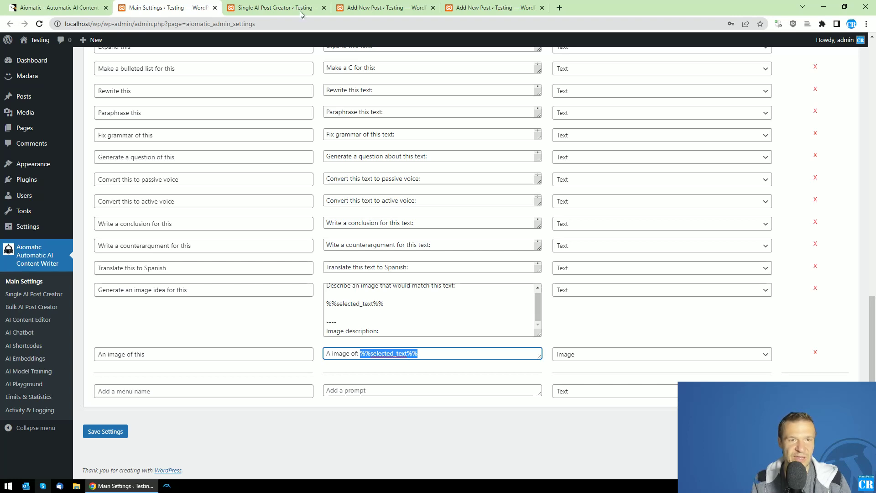
left_click(357, 6)
left_click(455, 4)
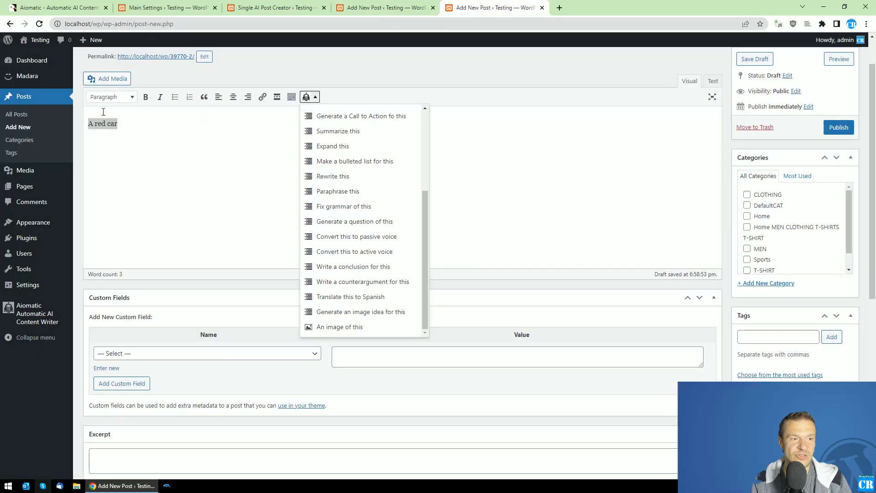
- Keep Image as the output type of the 'An image of this' menu entry
left_click(164, 8)
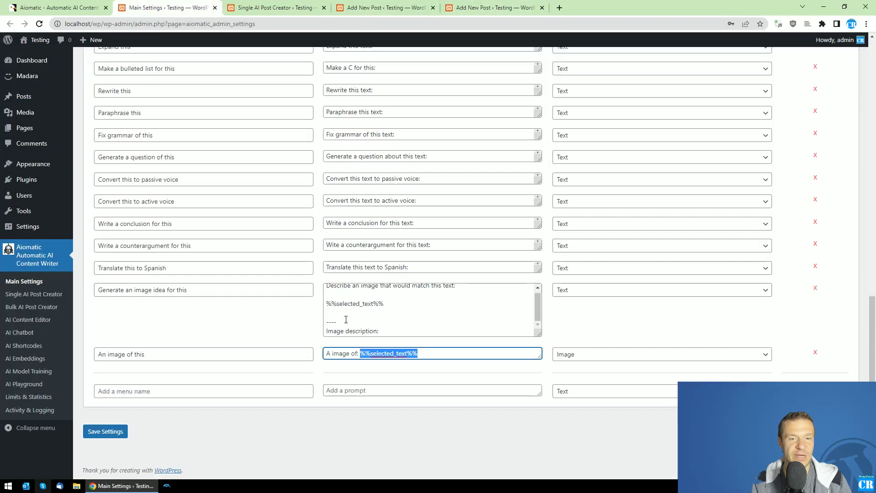
left_click(578, 359)
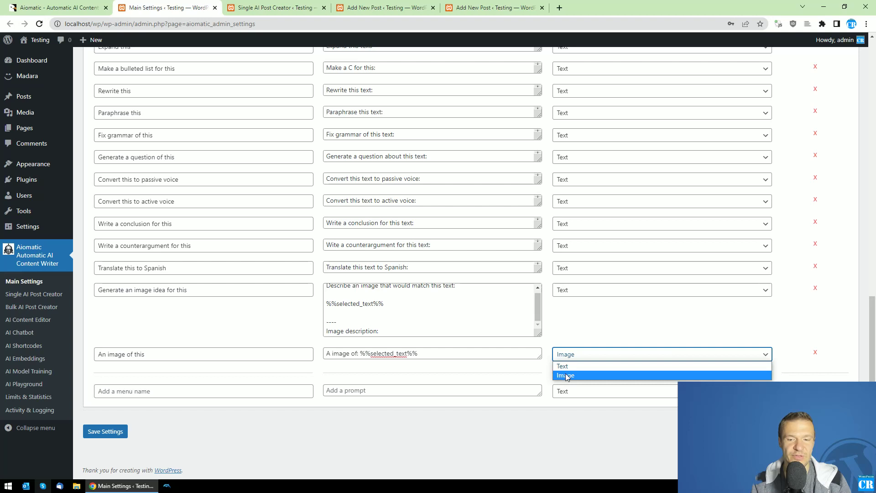
left_click(570, 314)
- In the classic-editor draft, have the AI continue the text 'A red car'
left_click(458, 5)
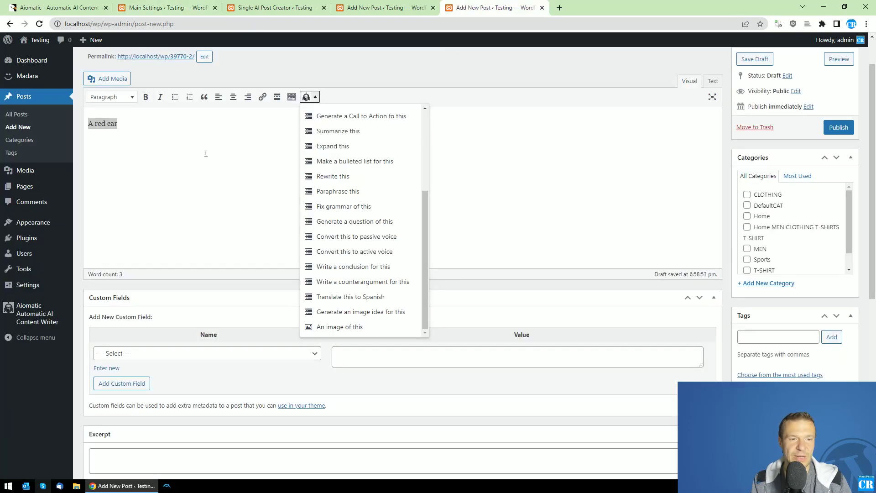
triple_click(105, 123)
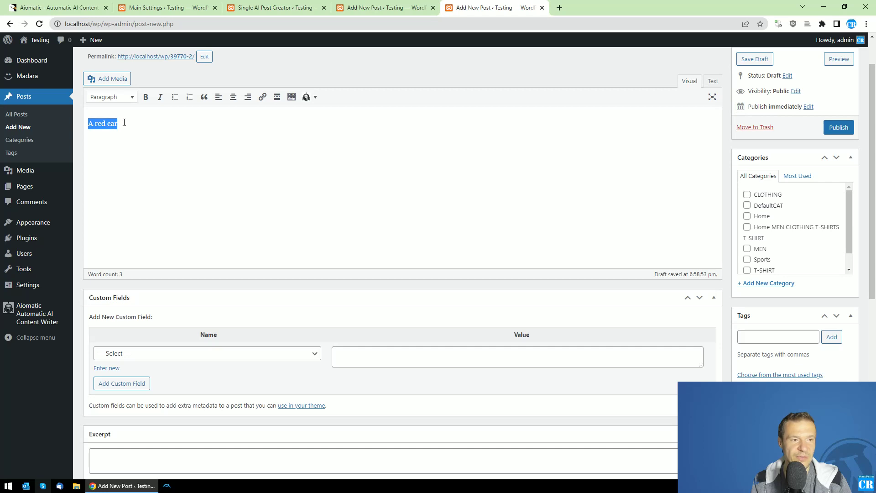
left_click(124, 123)
triple_click(109, 123)
left_click(306, 96)
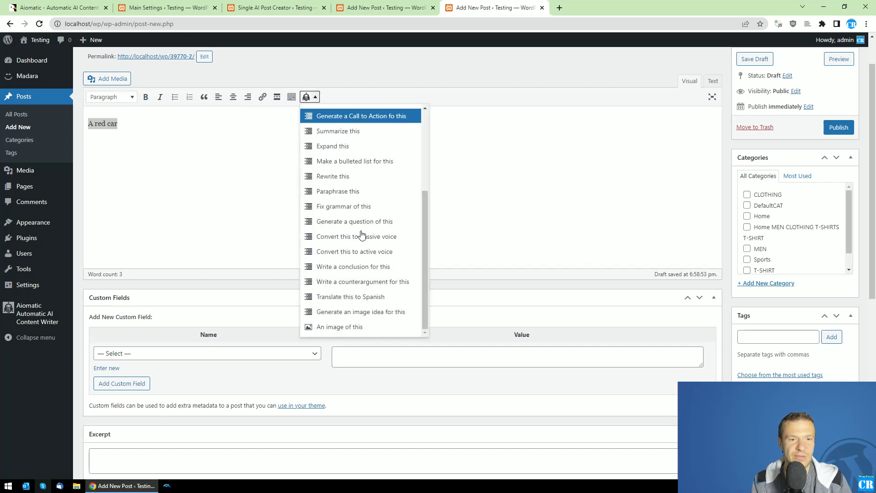
scroll(360, 234, "up", 5)
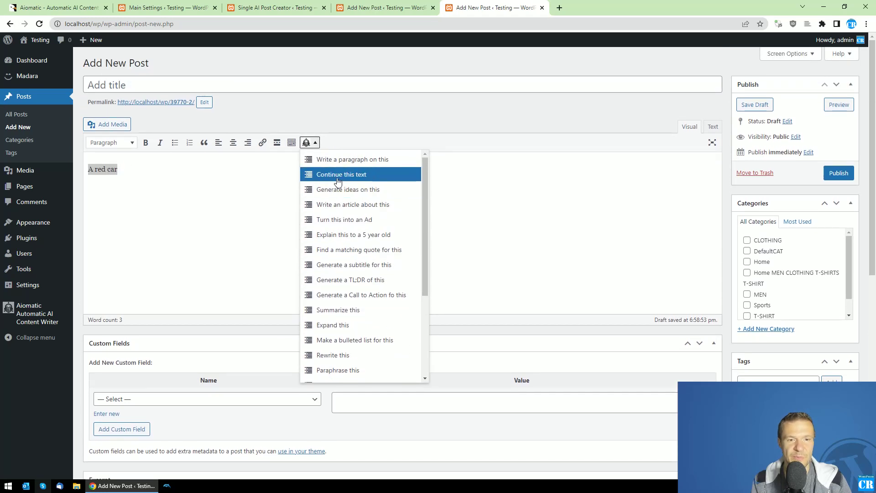
left_click(338, 176)
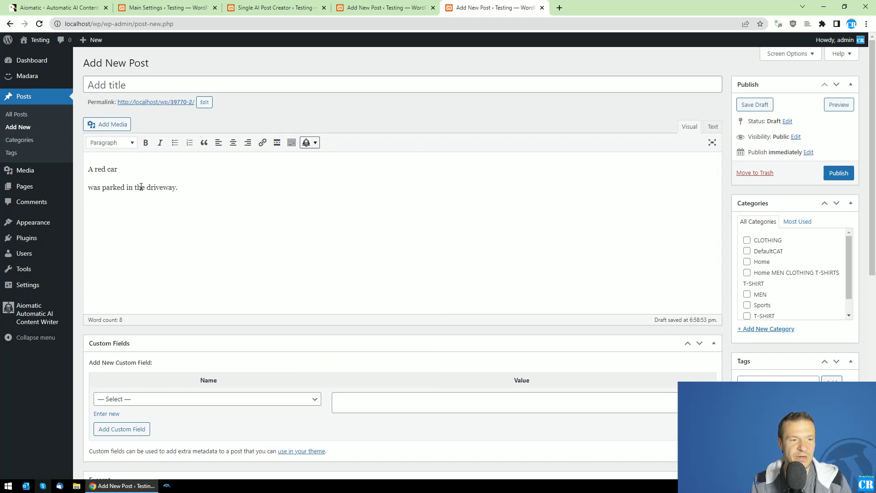
- Have the AI expand 'A red car' as well, then reselect the line for another action
triple_click(102, 169)
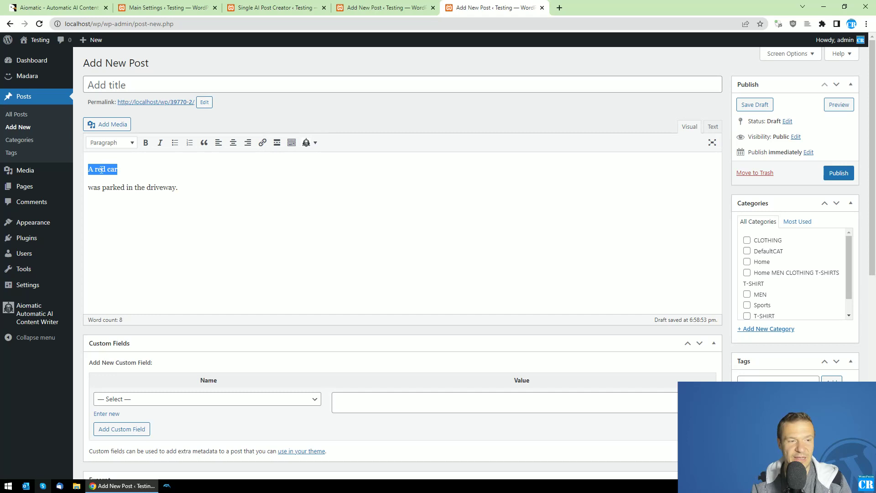
left_click(309, 142)
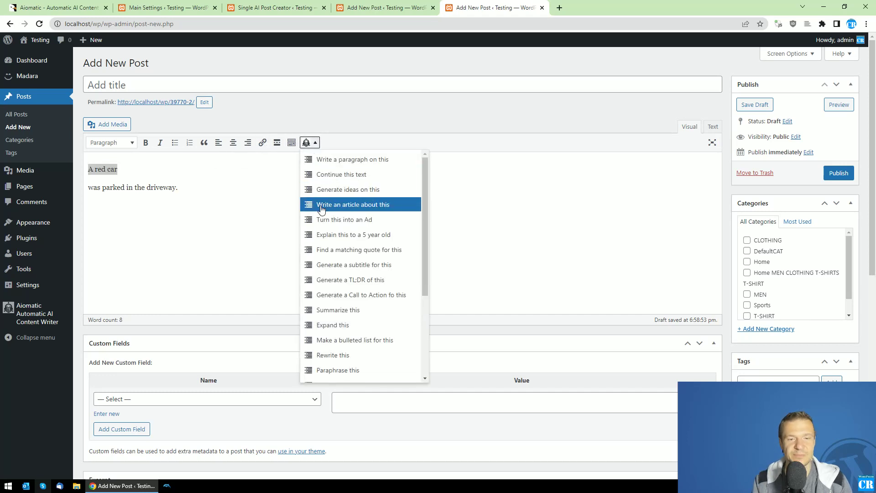
scroll(324, 203, "down", 2)
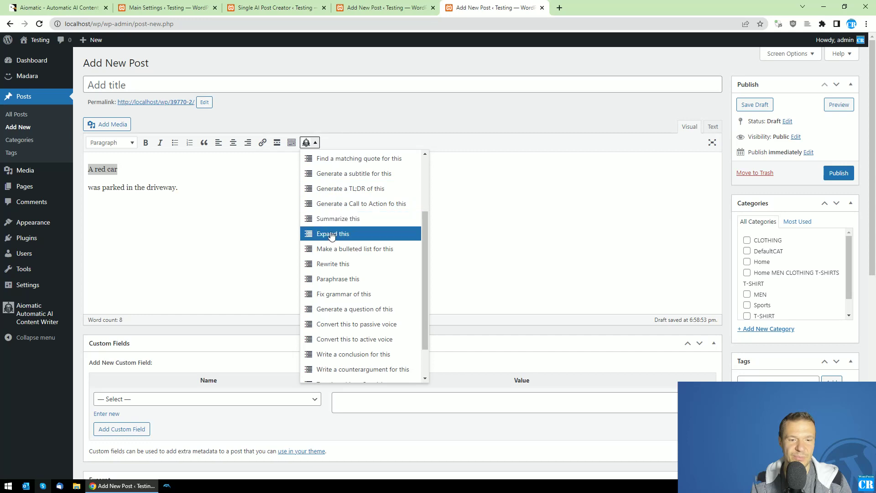
left_click(331, 234)
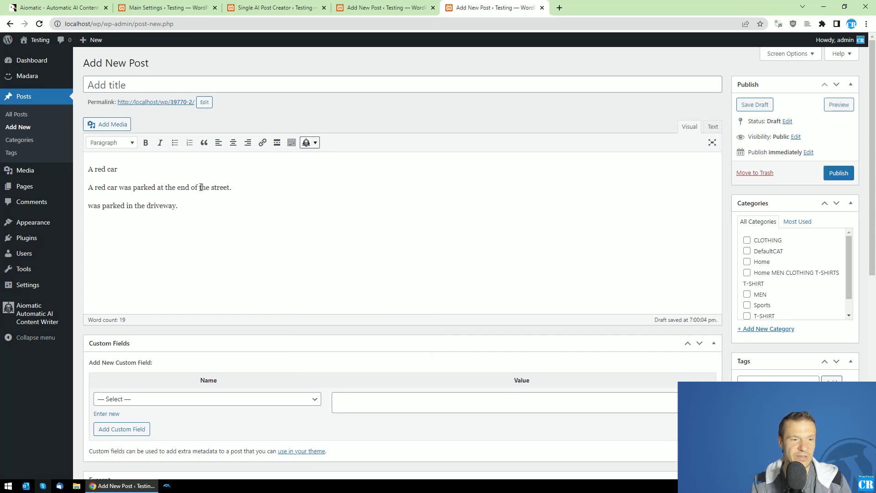
triple_click(99, 170)
left_click(306, 143)
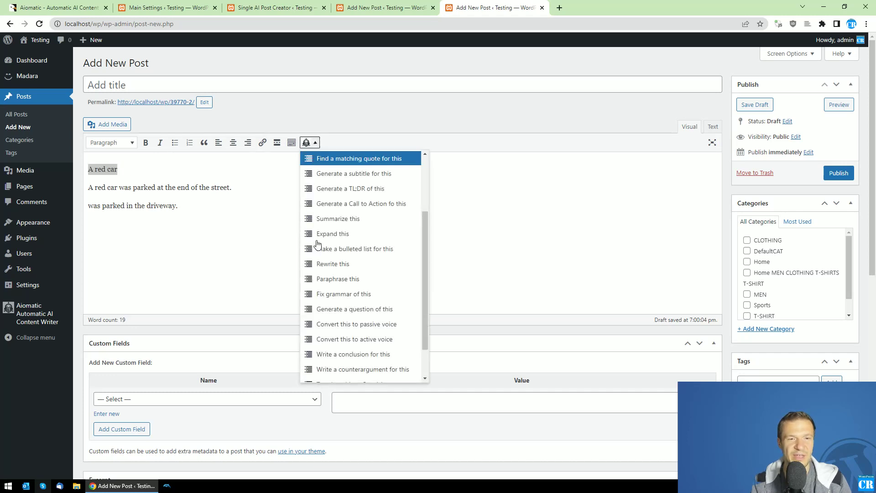
scroll(318, 251, "down", 2)
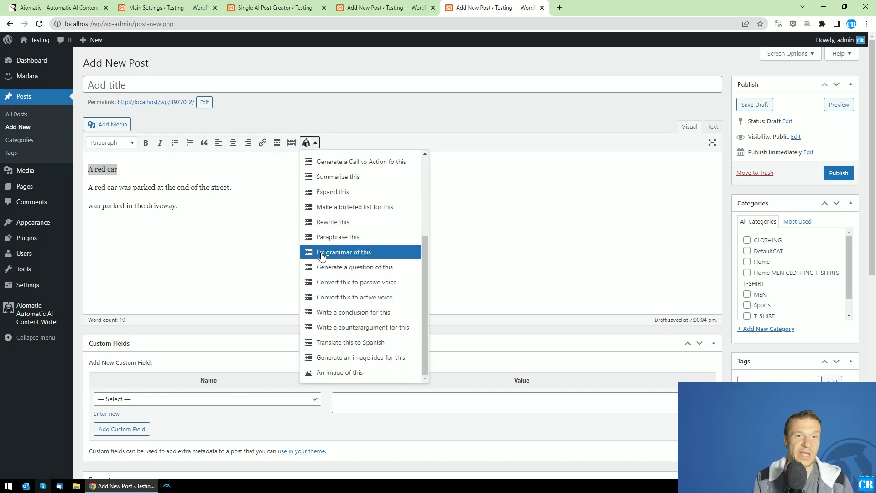
- Translate 'A red car' to Spanish, adding 'Un coche rojo' beneath it in the draft
left_click(164, 7)
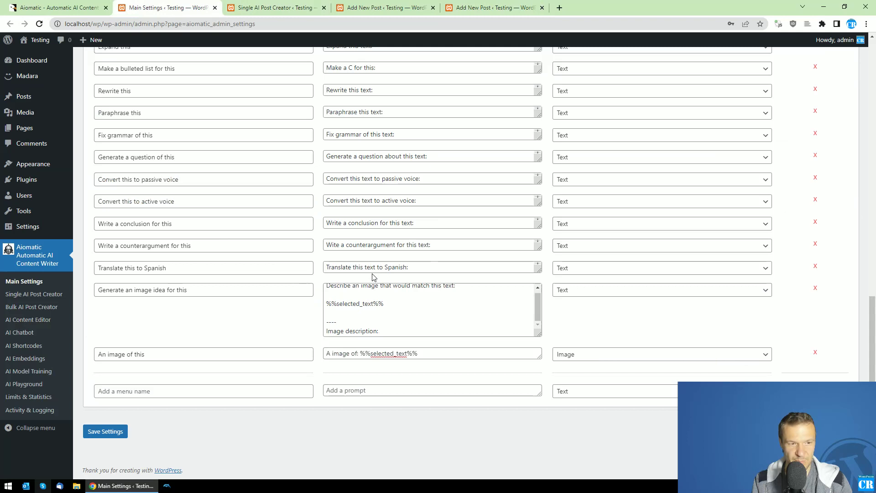
left_click(488, 8)
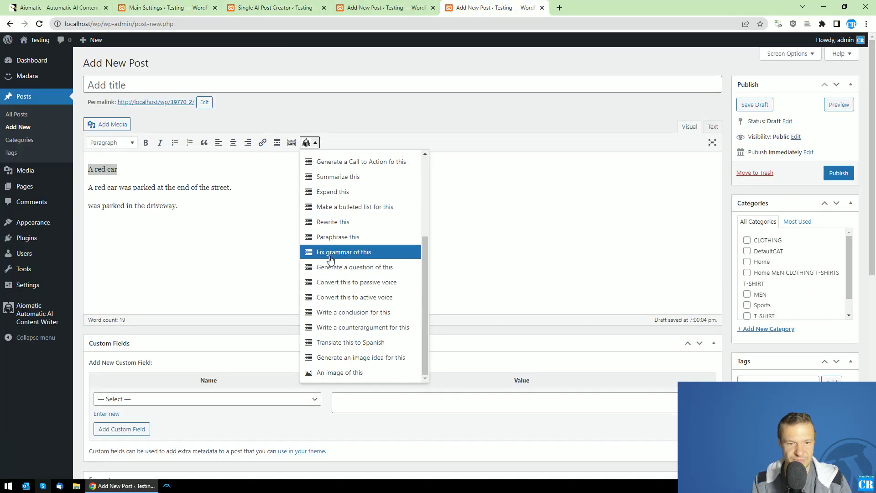
left_click(331, 347)
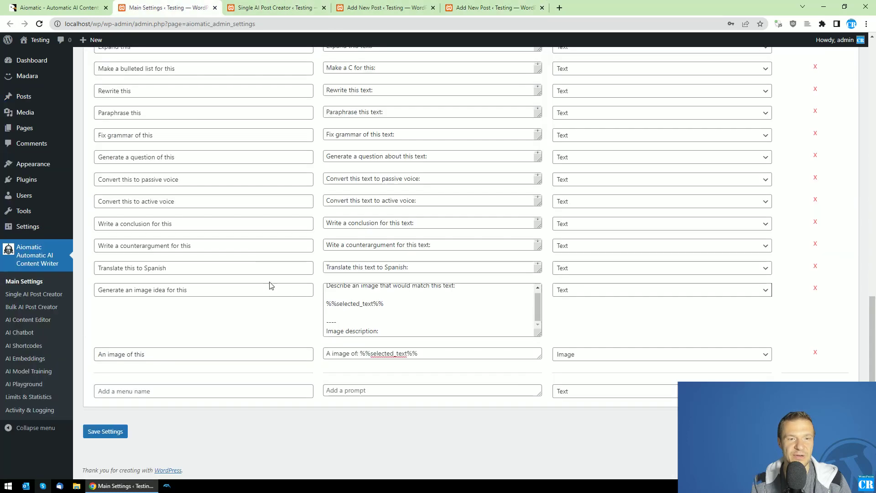
left_click(165, 7)
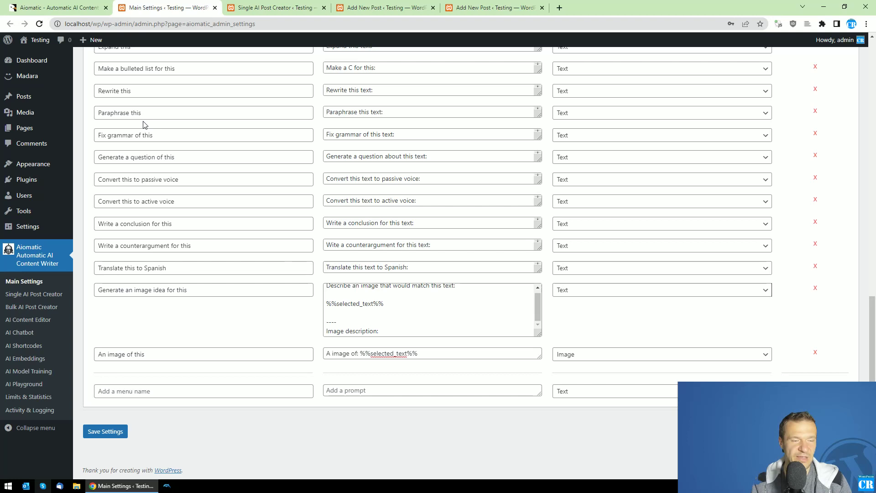
left_click(384, 4)
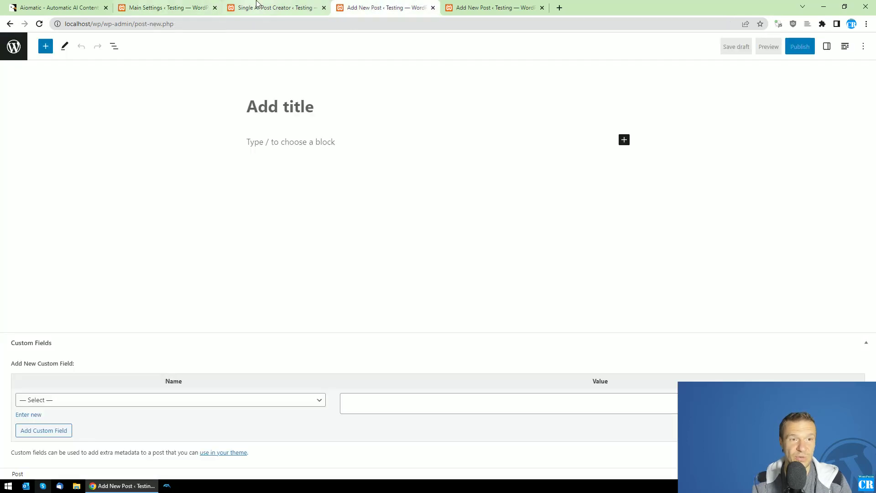
left_click(481, 3)
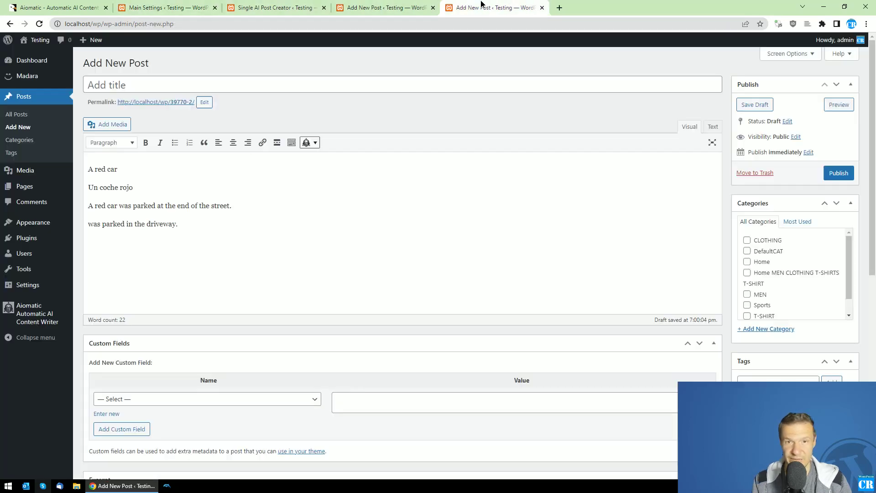
- Generate an AI image of the red car beneath 'A red car' using the 'An image of this' action
triple_click(103, 169)
left_click(310, 142)
scroll(332, 257, "down", 4)
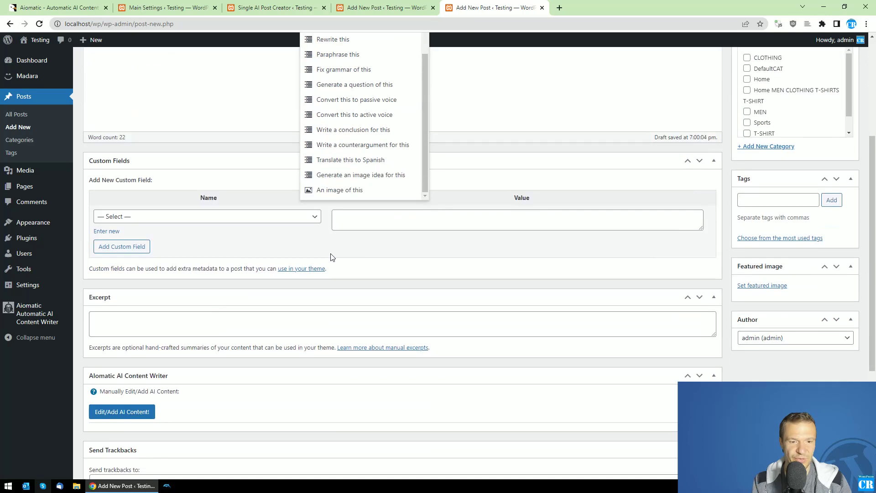
scroll(254, 250, "up", 4)
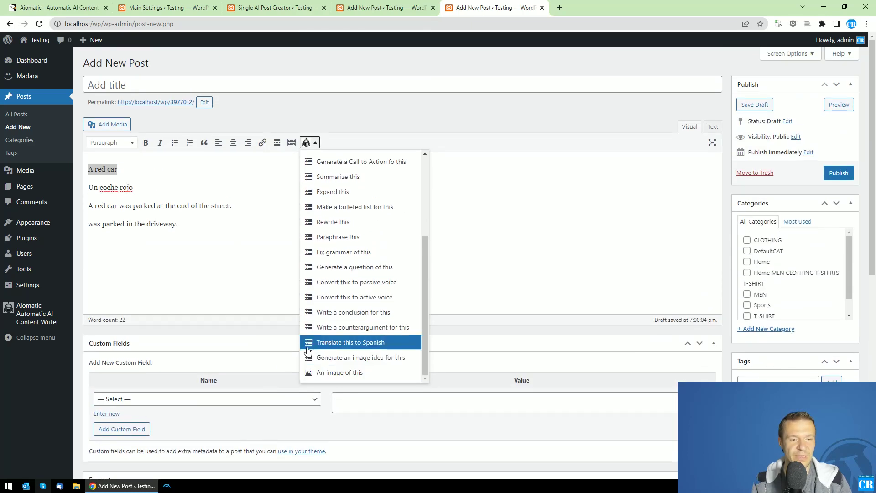
left_click(337, 373)
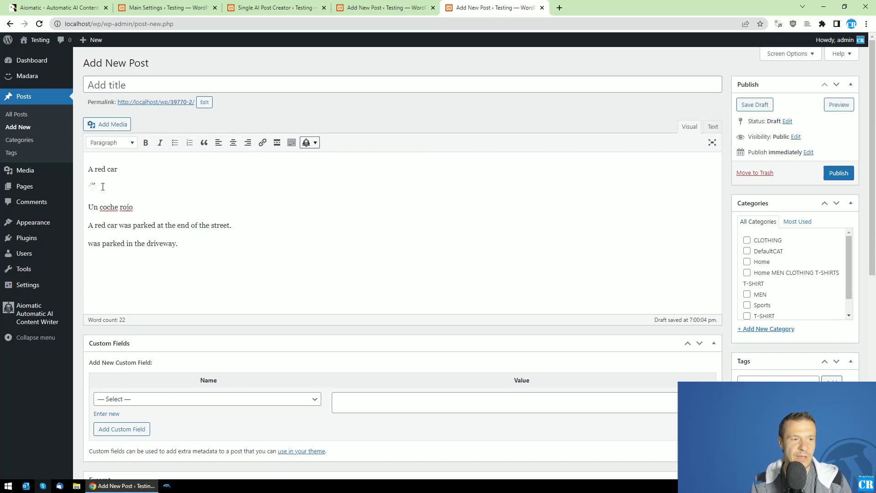
scroll(319, 205, "down", 1)
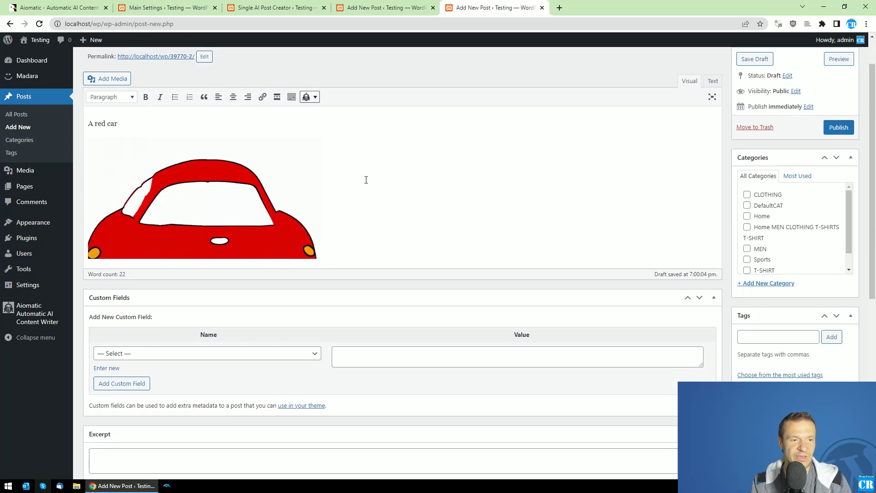
scroll(297, 218, "down", 2)
scroll(210, 258, "up", 3)
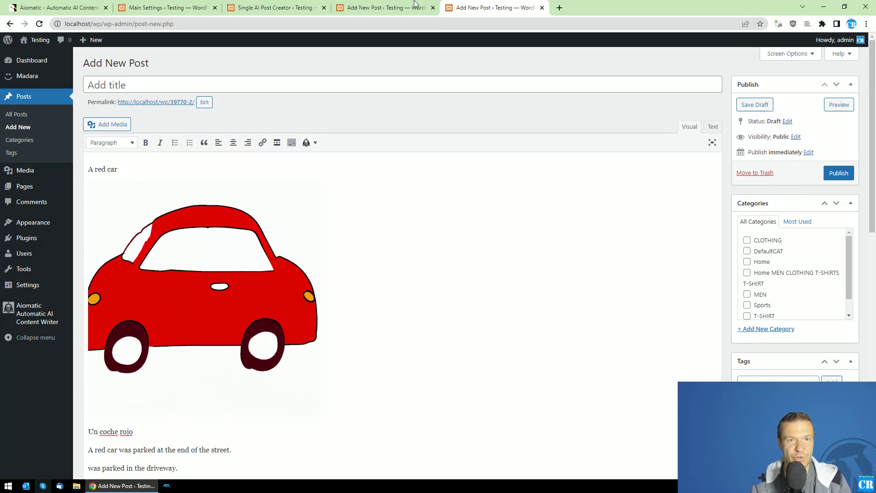
left_click(333, 5)
left_click(328, 7)
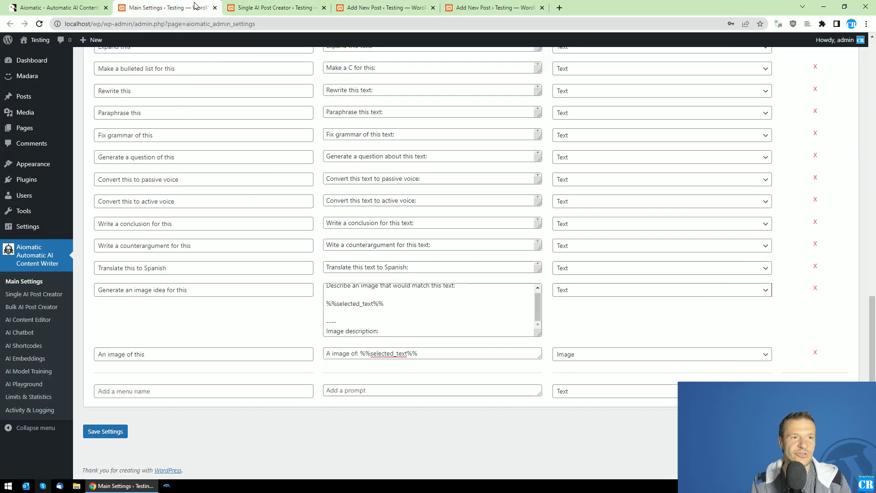
- Rename the image menu entry to 'An photo of this'
left_click(192, 7)
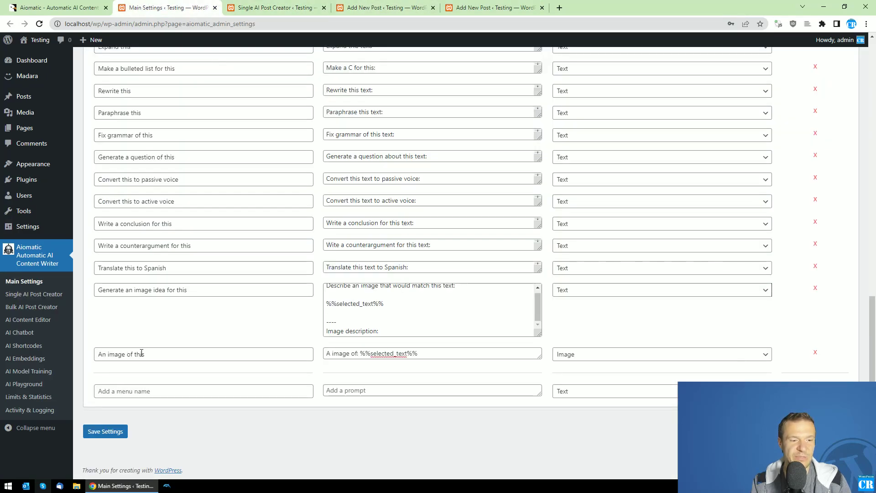
double_click(112, 354)
type("phot")
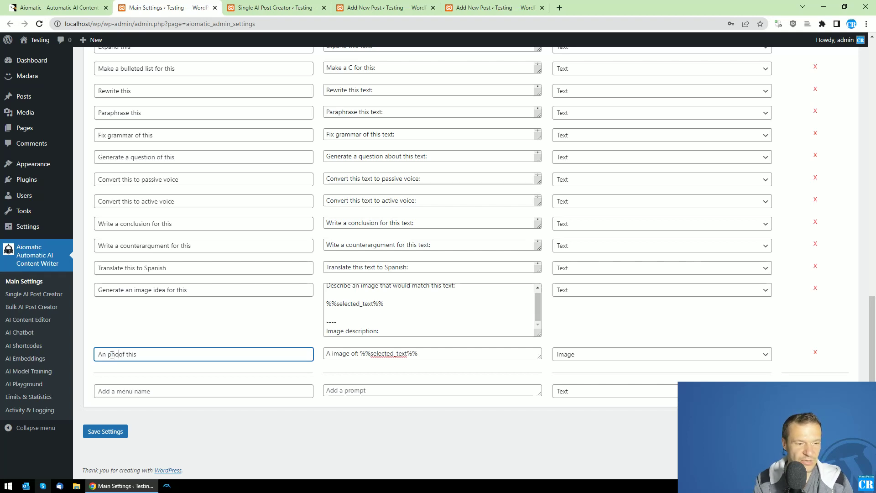
type("o")
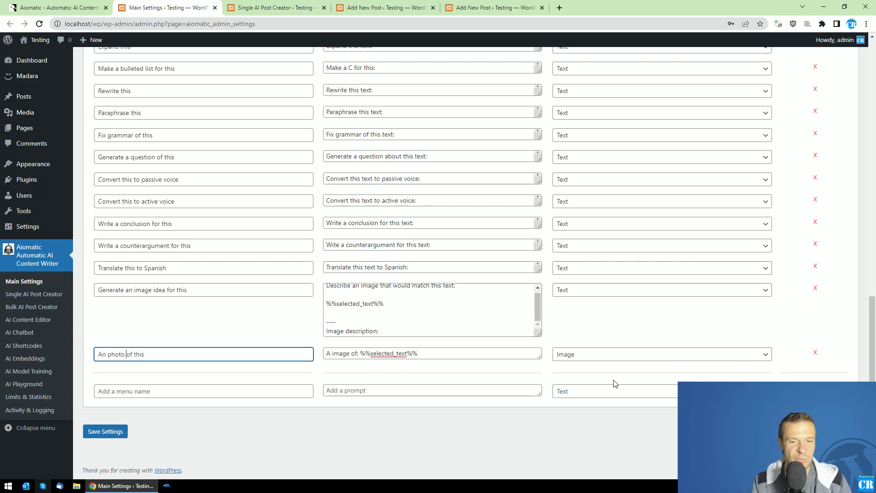
- Change that entry's prompt to 'A photo of: %%selected_text%%'
left_click_drag(538, 357, 539, 400)
left_click(332, 354)
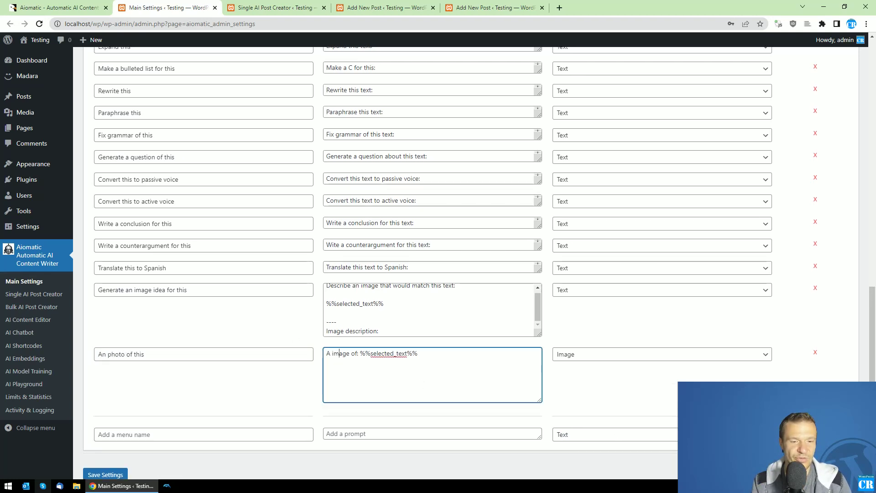
double_click(336, 360)
type("ph")
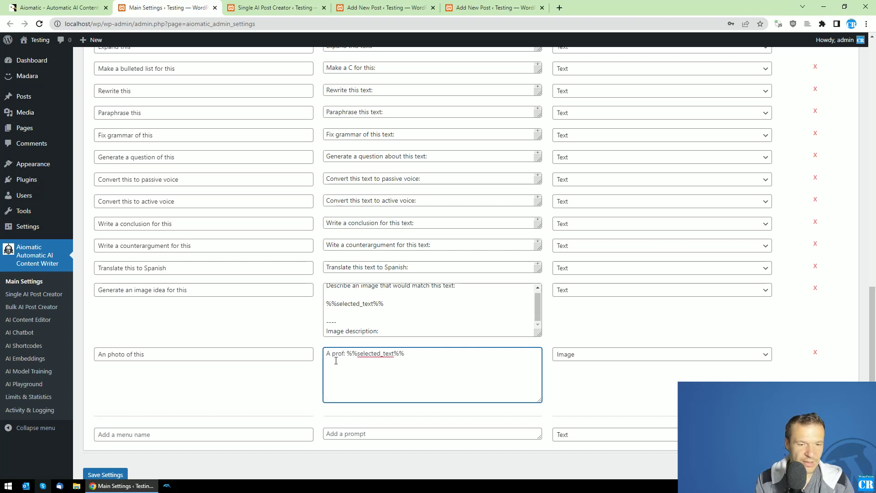
type("oto")
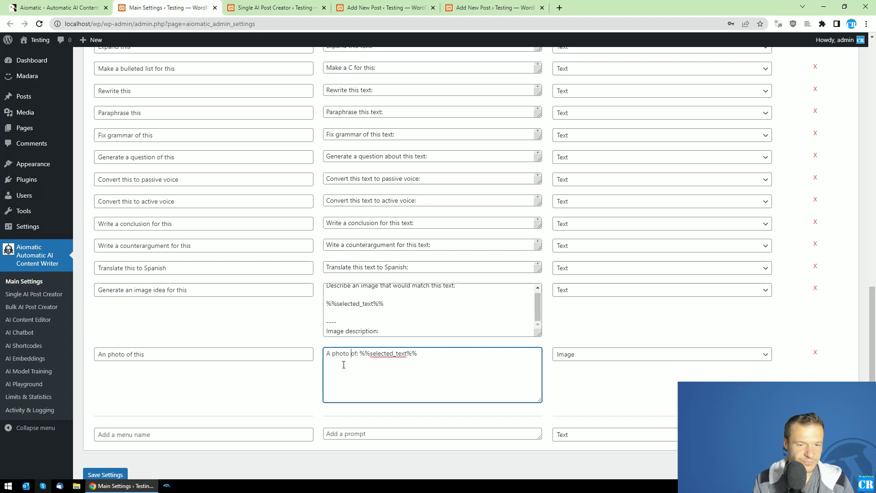
left_click_drag(369, 353, 407, 354)
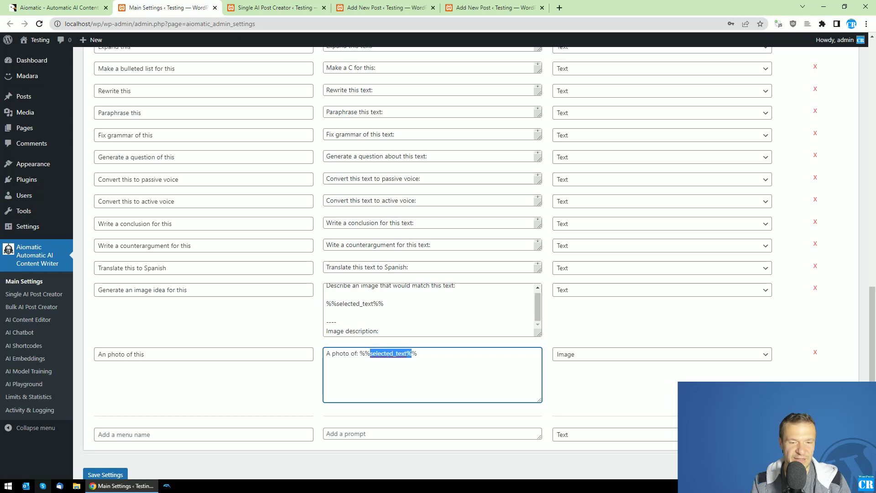
left_click(262, 335)
left_click(447, 7)
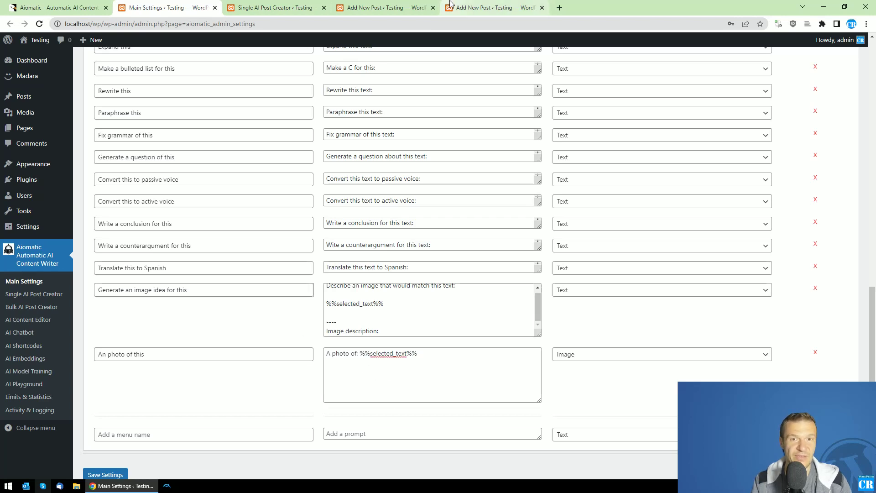
- Return to Aiomatic's AI Assistant settings and scroll up to the Disable AI Assistant option
left_click(377, 4)
left_click(274, 8)
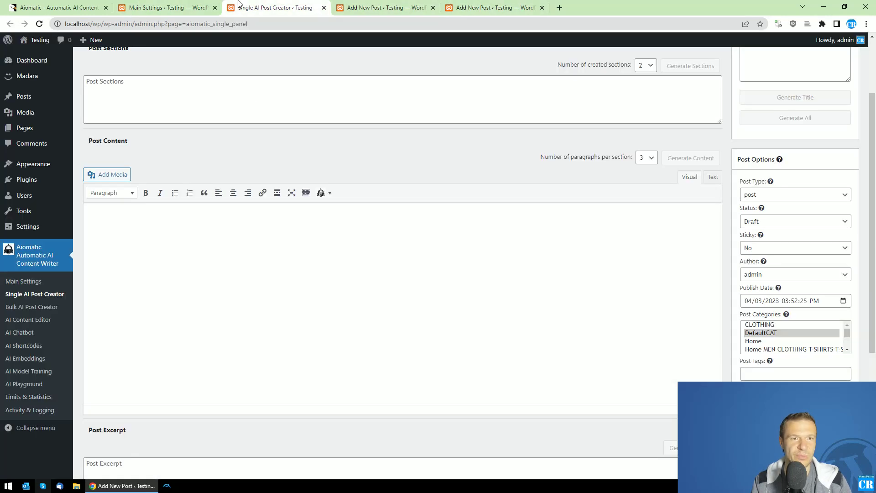
left_click(169, 8)
scroll(196, 344, "up", 2)
scroll(524, 309, "up", 3)
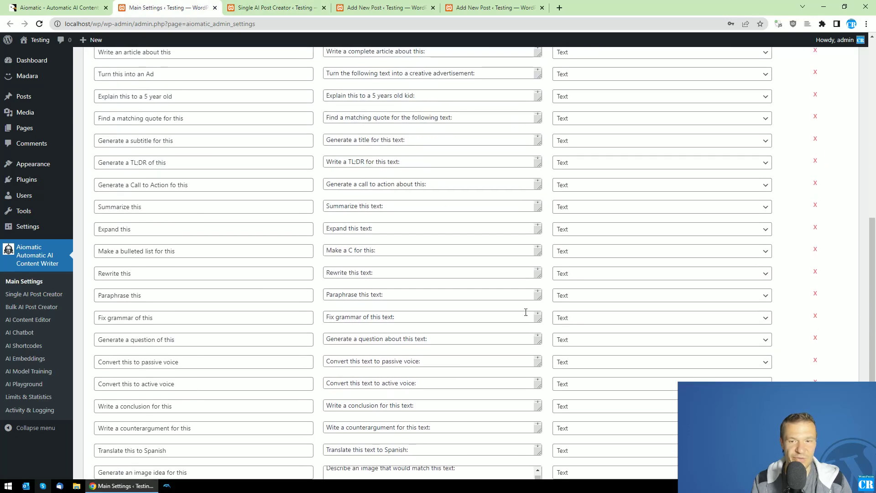
scroll(387, 310, "up", 8)
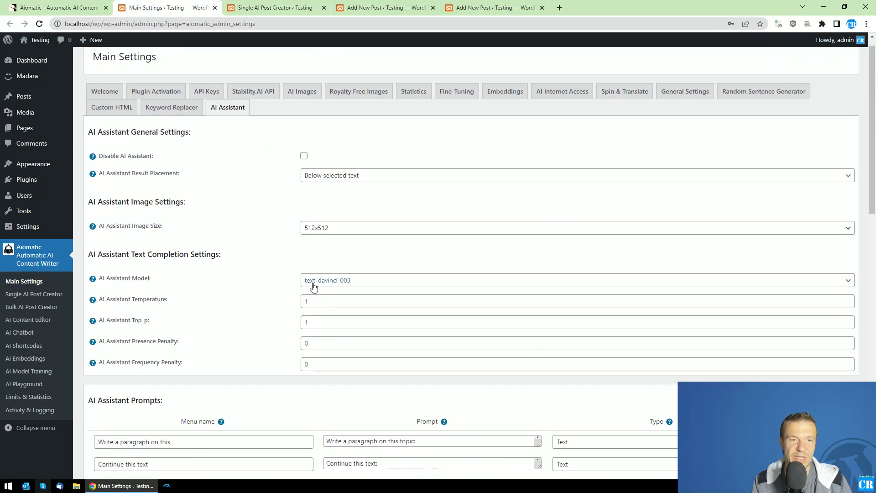
scroll(287, 311, "down", 3)
scroll(215, 233, "up", 3)
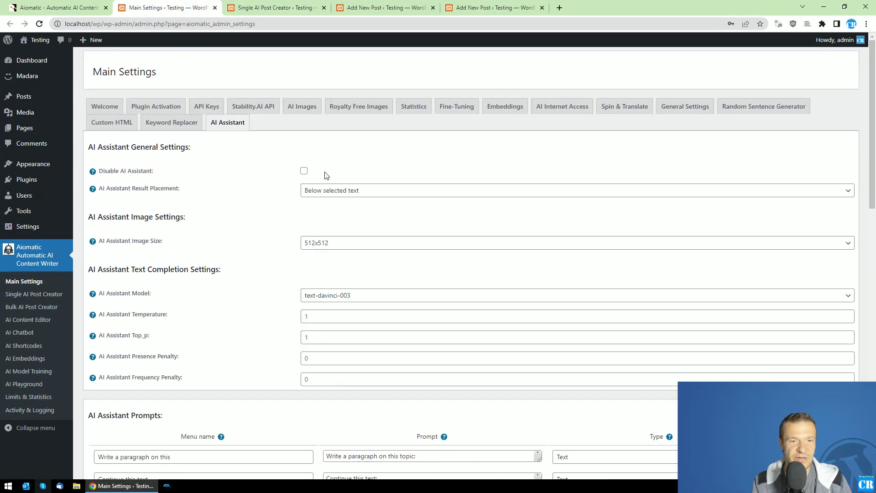
left_click_drag(104, 171, 182, 169)
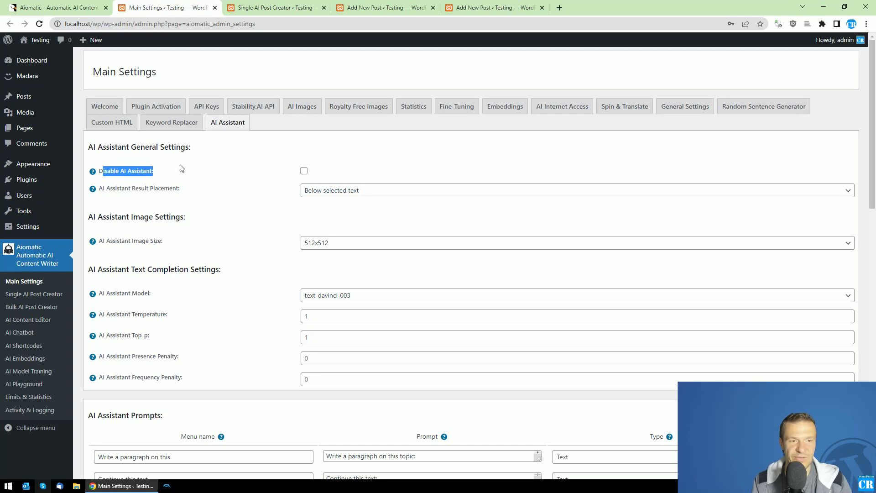
left_click(297, 172)
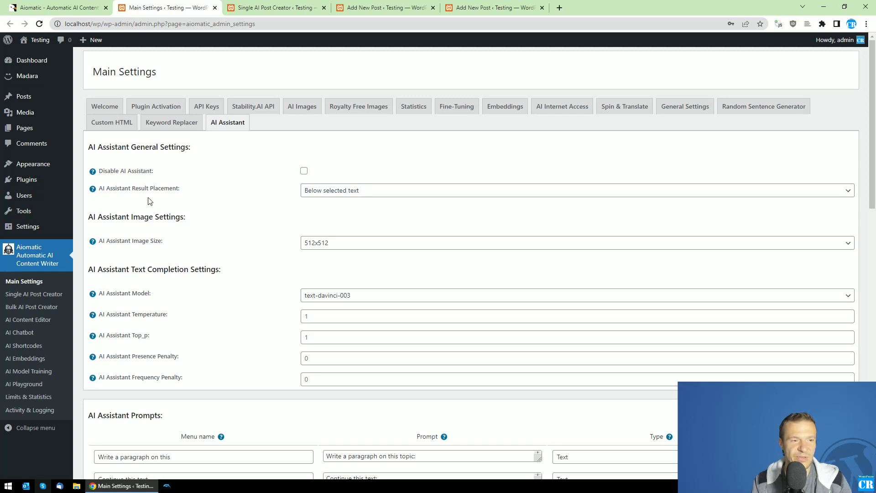
- Keep result placement at Below selected text and image size at 512x512, then view the model choices
left_click(313, 193)
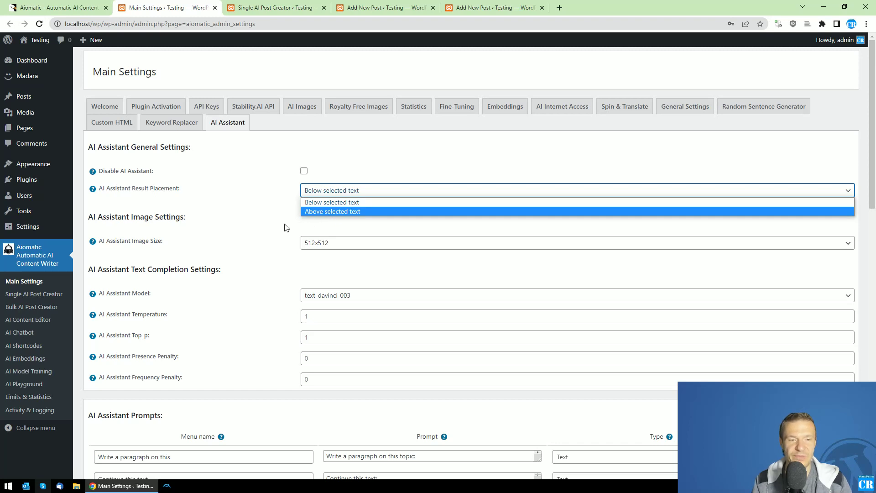
left_click(269, 231)
left_click(336, 244)
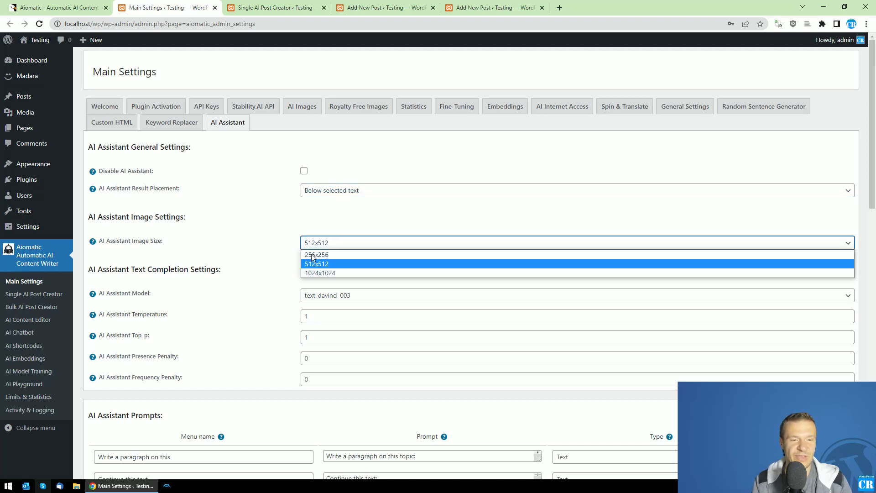
left_click(242, 240)
scroll(262, 269, "down", 1)
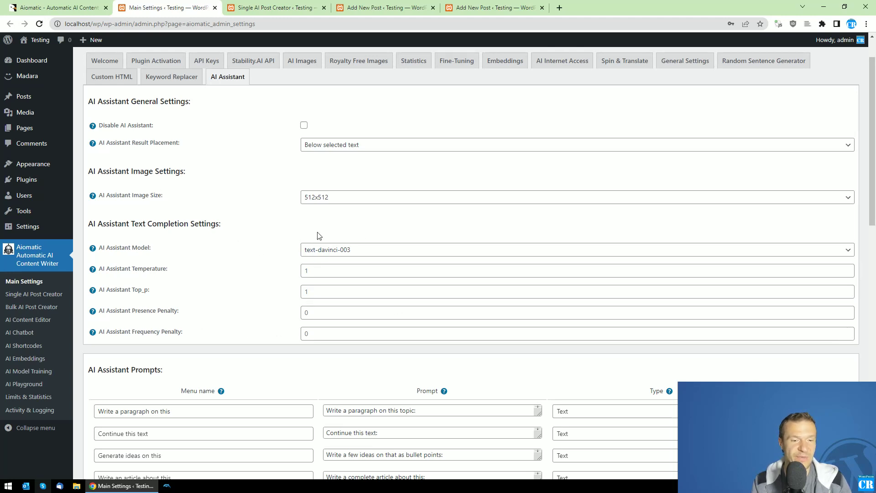
left_click(325, 250)
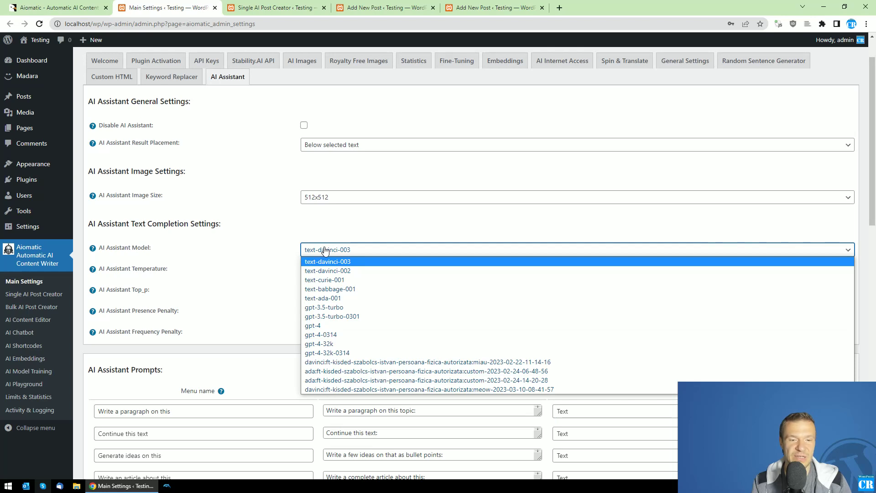
- Keep text-davinci-003 as the AI Assistant model
left_click(293, 235)
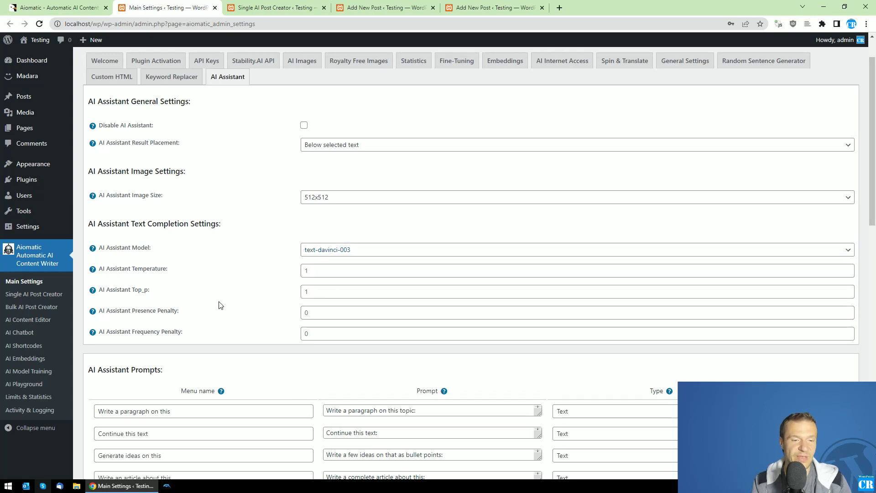
scroll(274, 265, "down", 20)
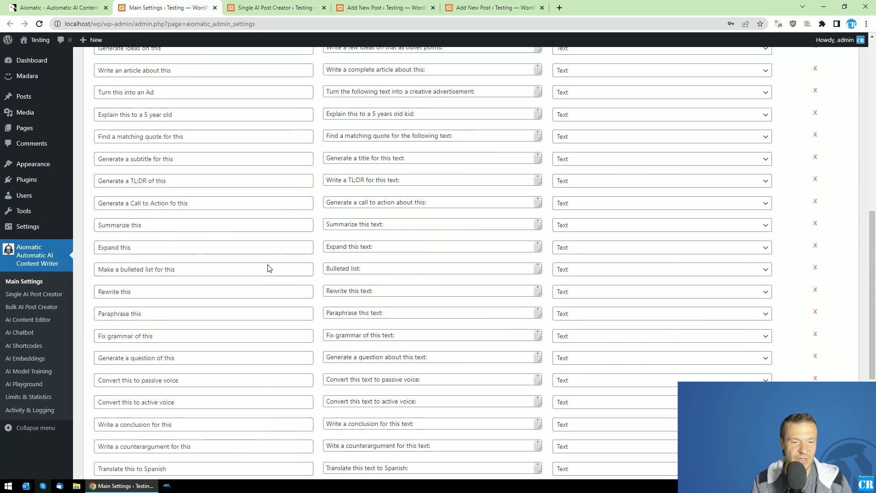
scroll(256, 296, "up", 15)
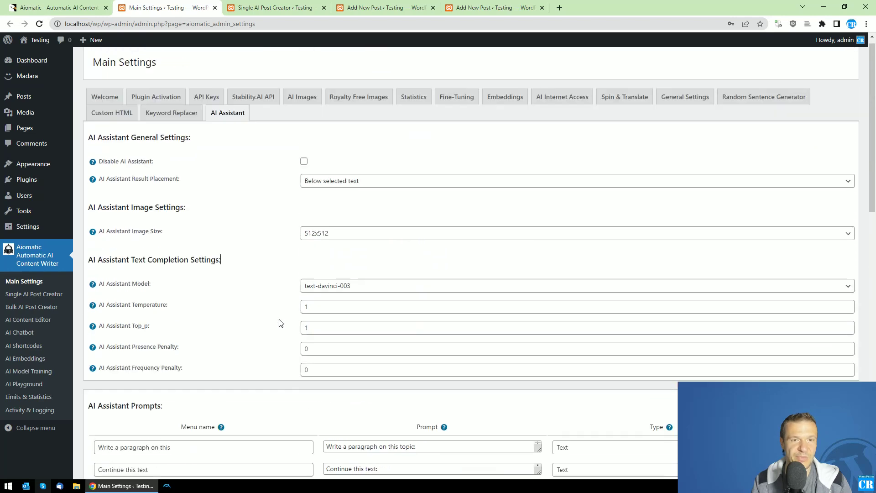
scroll(274, 320, "down", 15)
- Try the new menu entry's name field and leave its type as Text
left_click(147, 391)
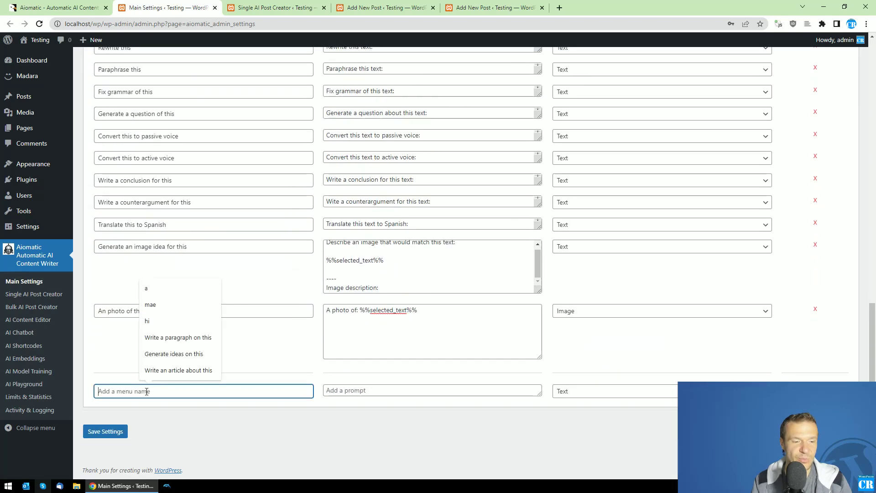
left_click(332, 395)
left_click(231, 396)
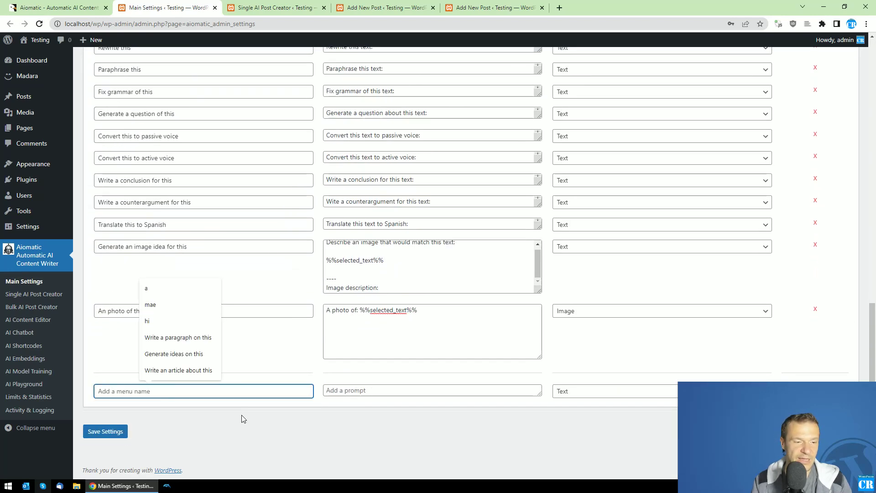
left_click(242, 414)
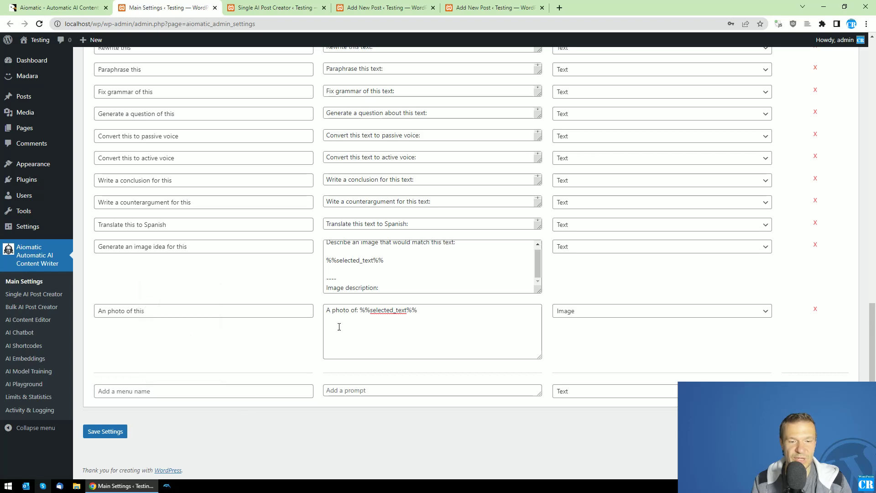
left_click(576, 393)
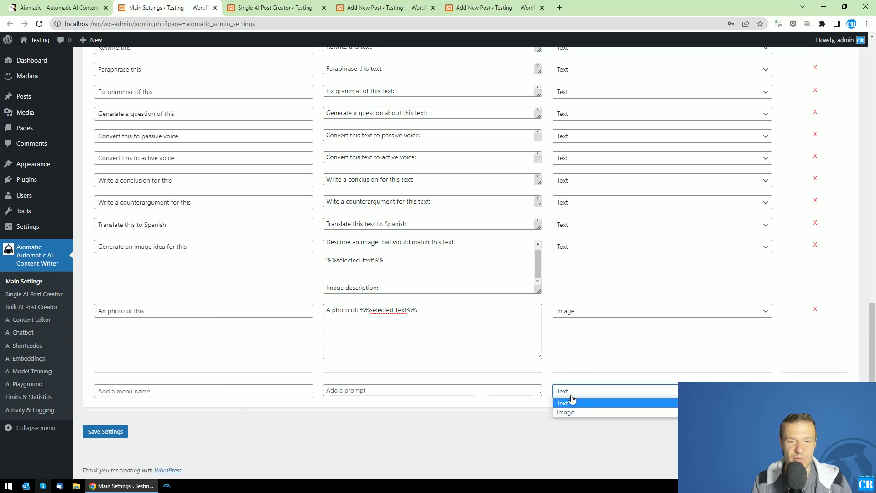
left_click(569, 366)
- Scroll the prompt list back to the top and return to the draft with the red car image
scroll(803, 183, "up", 3)
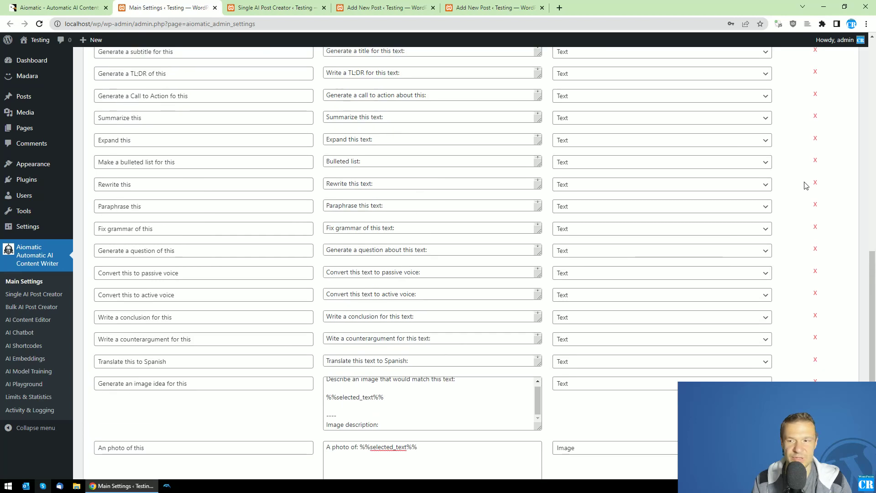
scroll(814, 158, "up", 2)
scroll(814, 158, "up", 3)
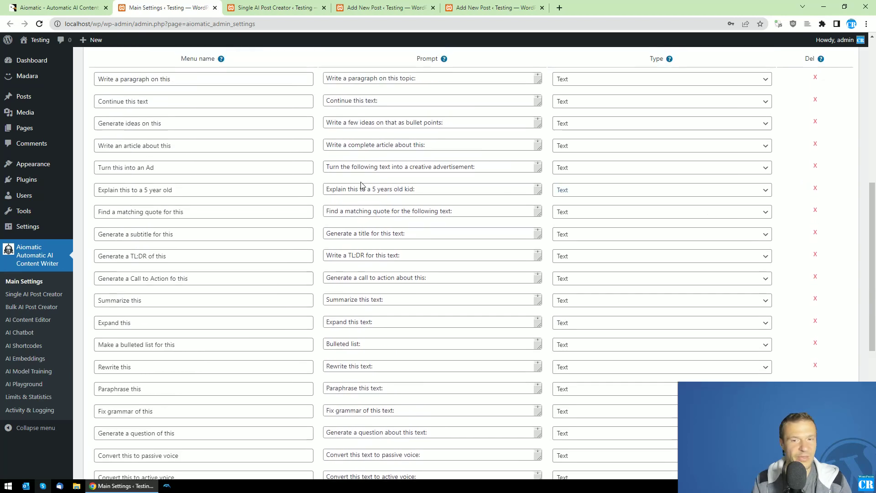
scroll(614, 220, "up", 5)
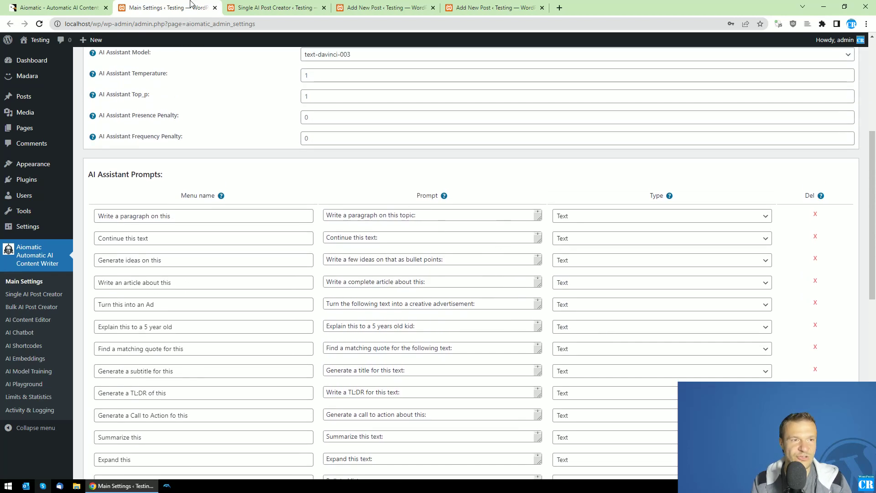
left_click(386, 7)
- Browse the AI assistant prompt list in the classic-editor post, then return to the block editor post
left_click(483, 6)
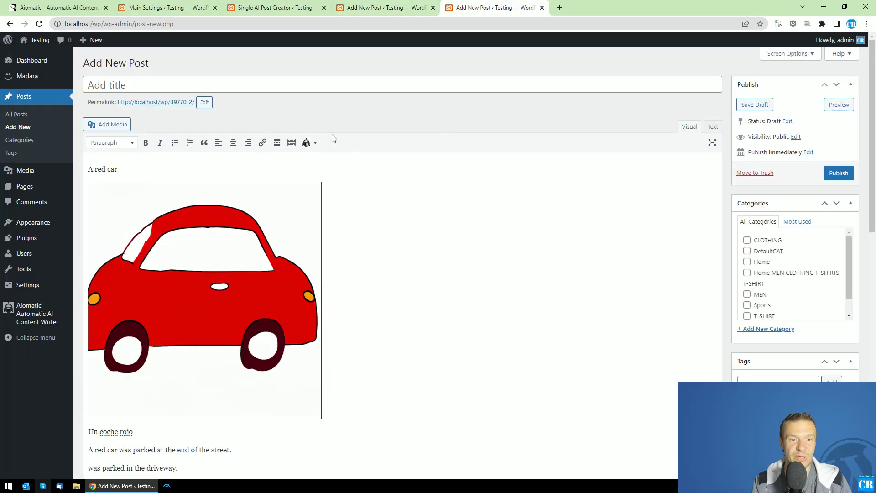
left_click(308, 142)
scroll(343, 241, "up", 5)
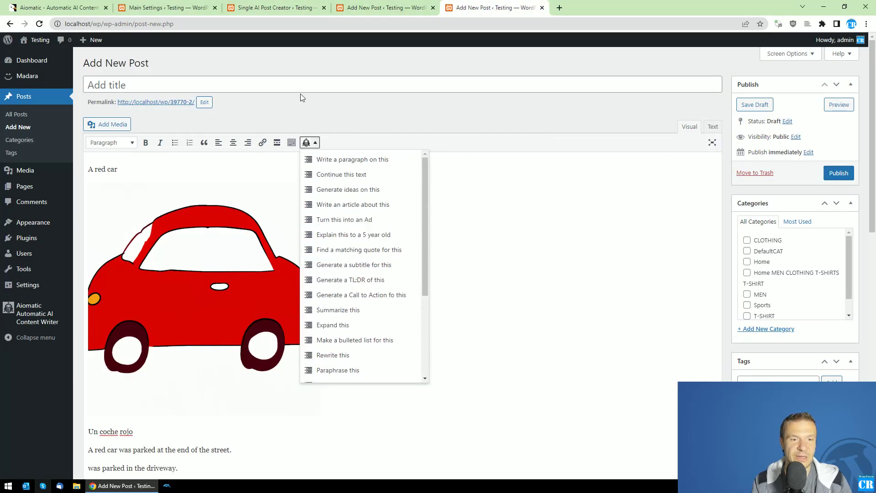
scroll(360, 165, "down", 8)
left_click(493, 188)
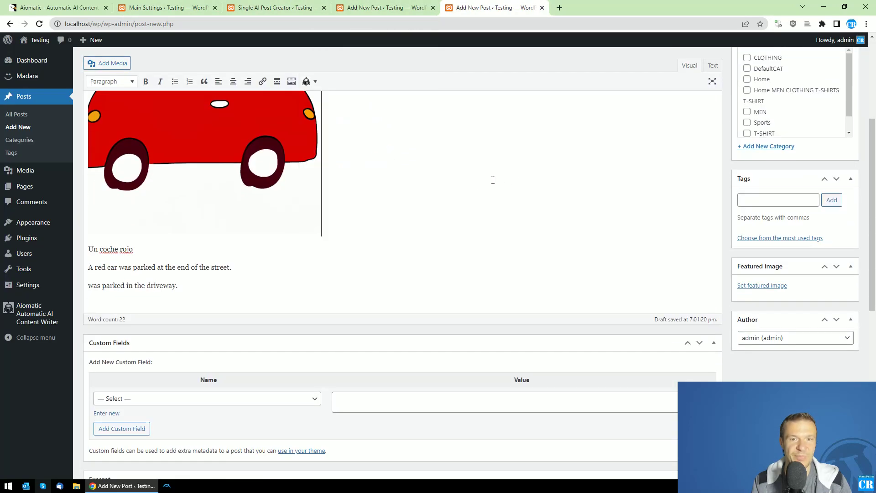
scroll(412, 151, "up", 5)
left_click(386, 8)
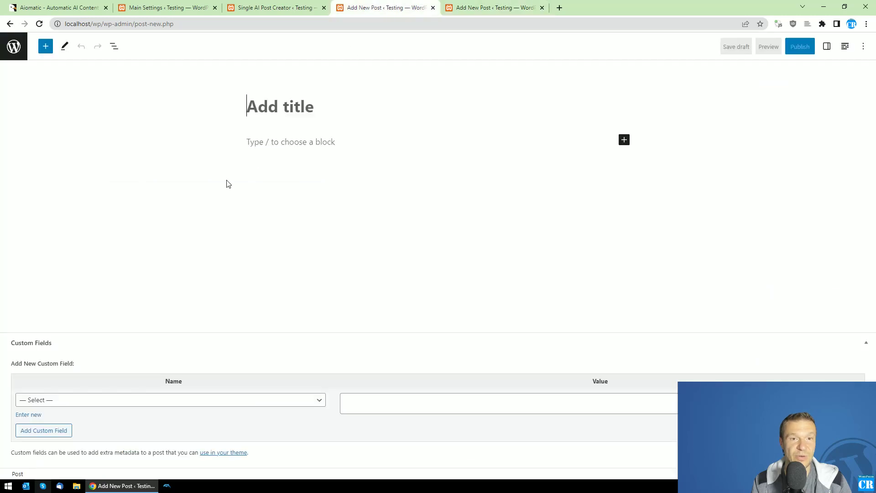
- Write 'Today is Monday…' in the paragraph and have the AI continue this text
left_click(304, 142)
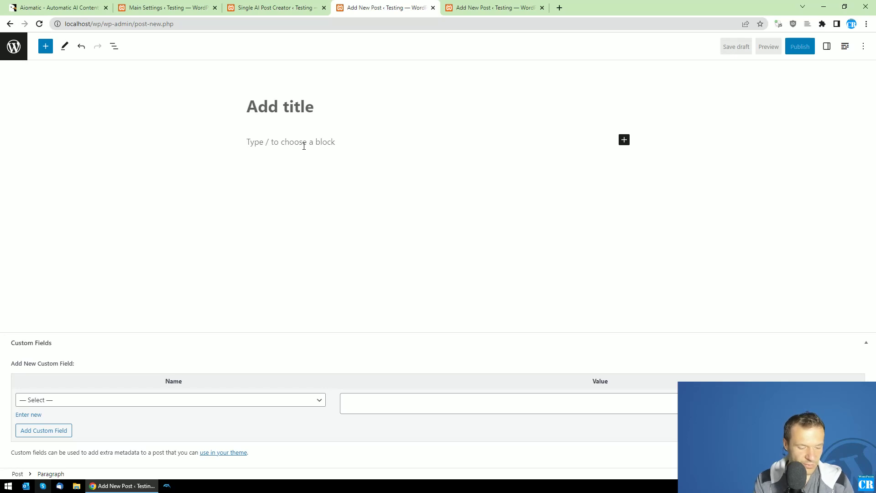
type("Show me")
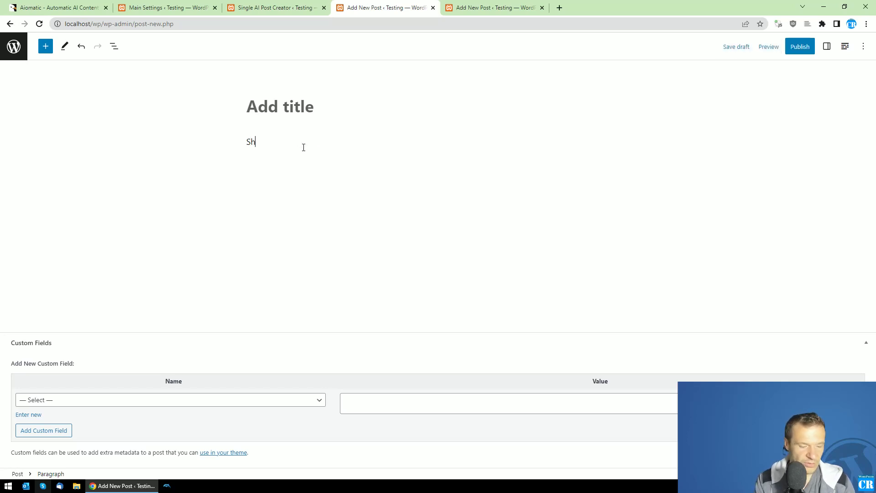
key("ctrl+a")
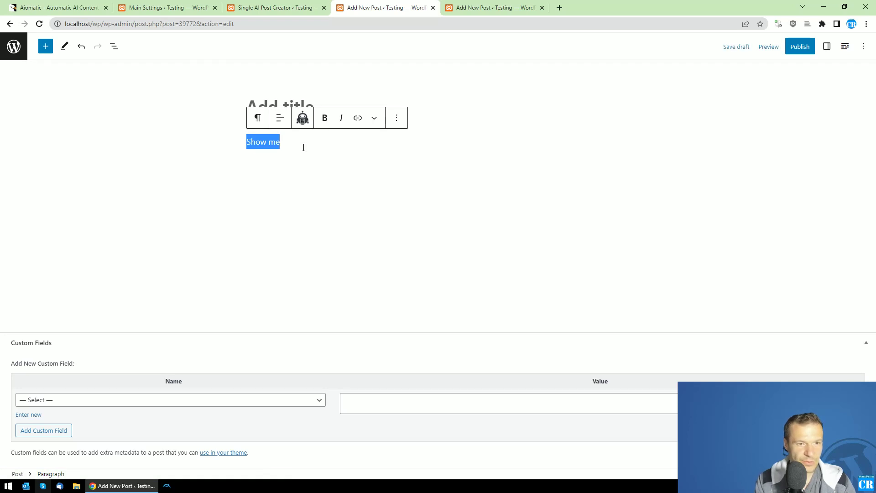
type("Today is Monday. It is a rainy day")
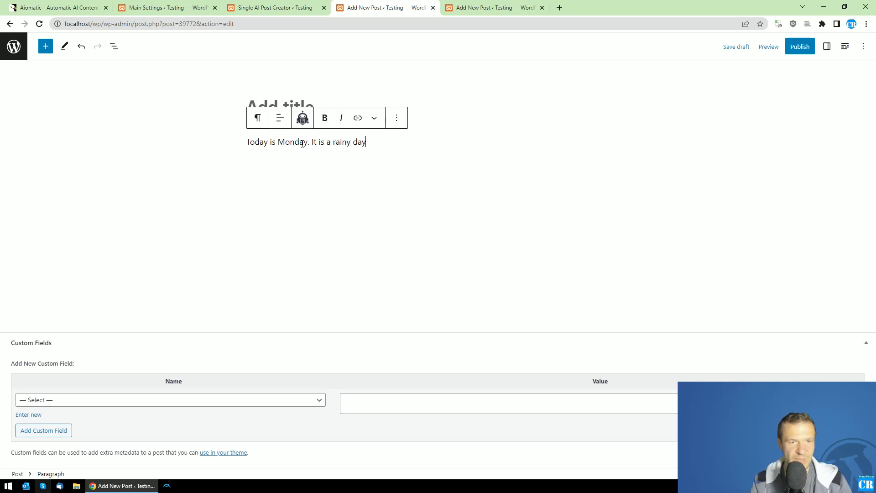
triple_click(302, 144)
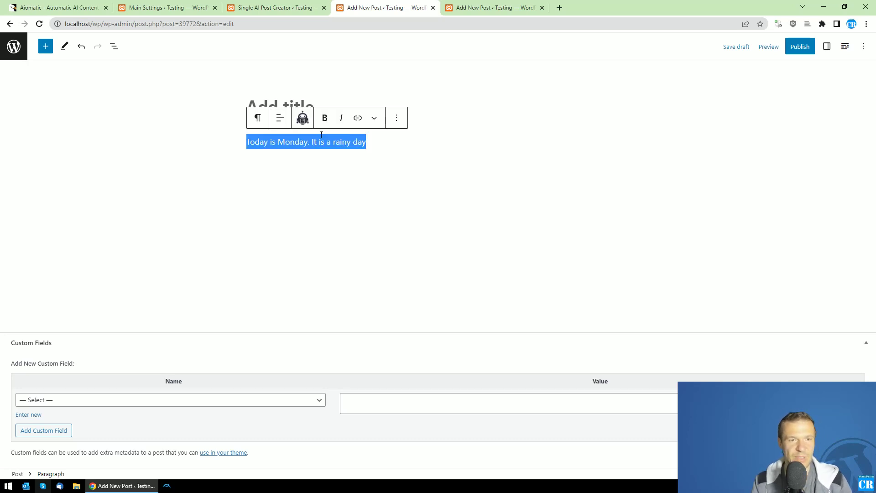
left_click(302, 118)
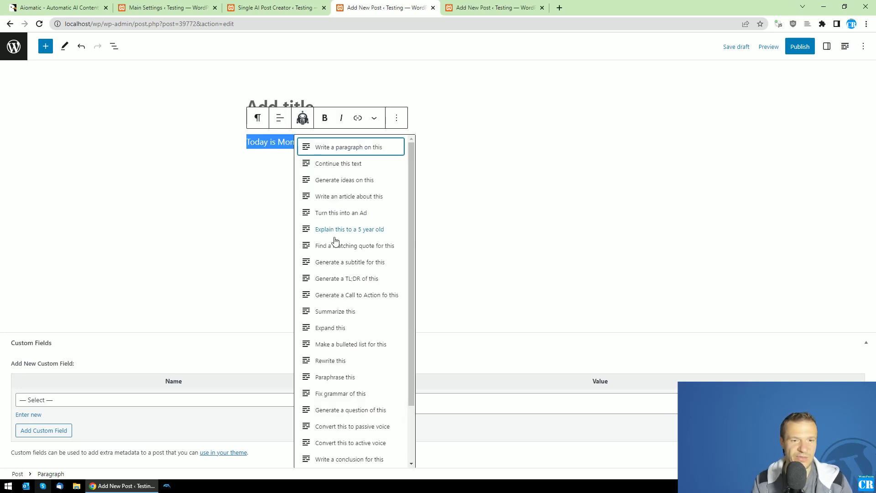
left_click(332, 165)
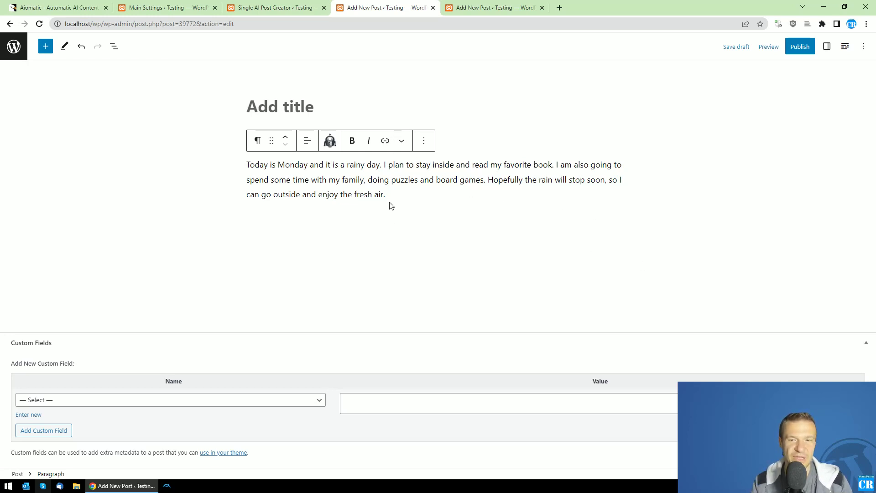
- Select the generated paragraph and browse the Aiomatic AI assistant prompt list
key("ctrl+a")
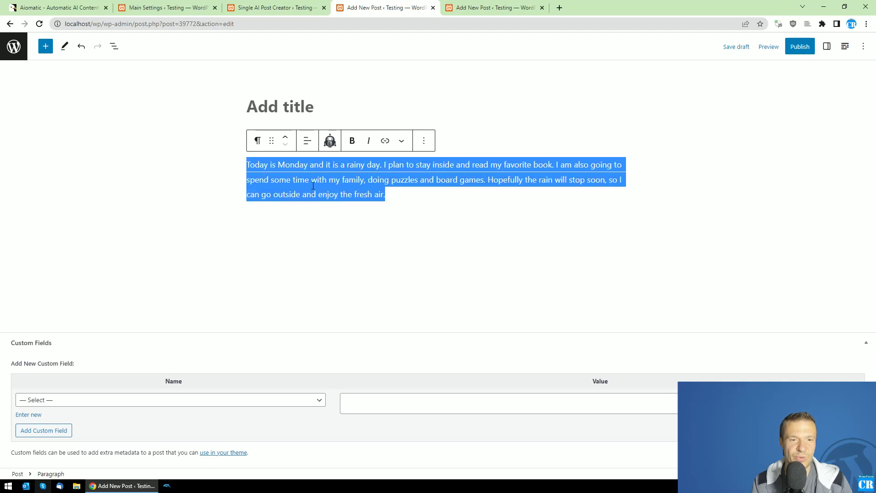
left_click(402, 140)
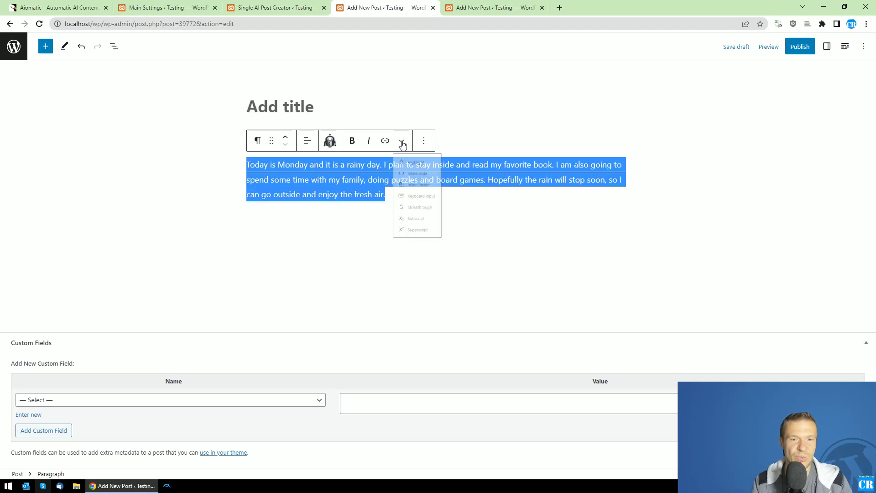
left_click(330, 142)
scroll(354, 294, "down", 3)
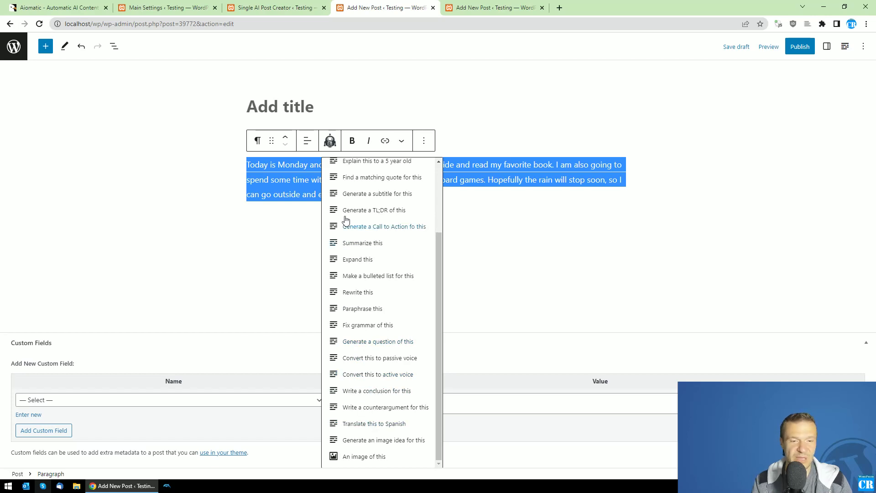
- Compare against Main Settings, then open and reload the Single AI Post Creator page
left_click(165, 8)
scroll(157, 319, "down", 10)
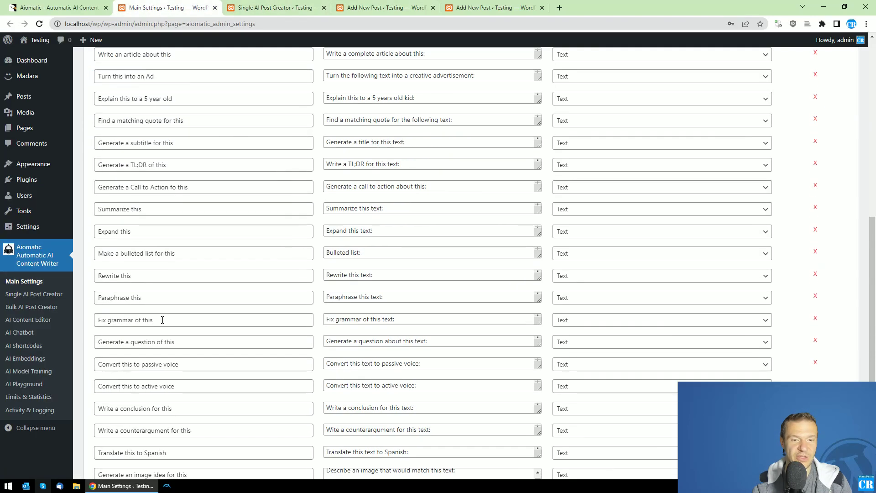
left_click(365, 8)
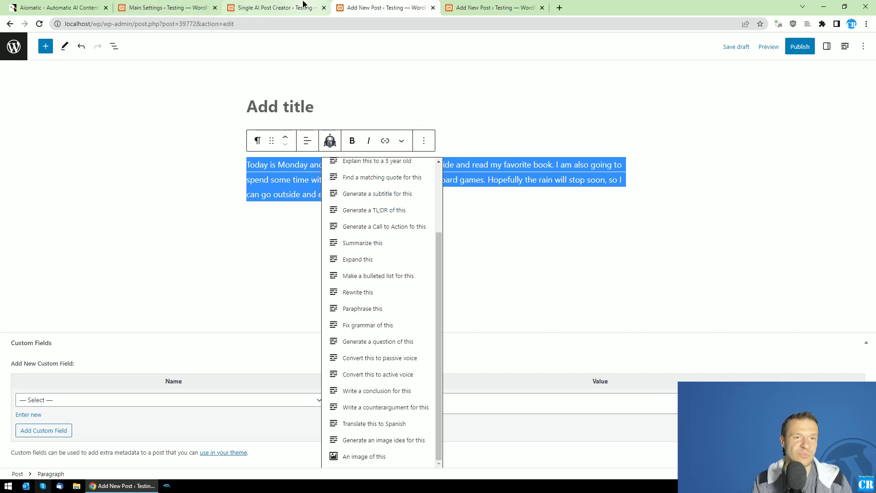
left_click(283, 7)
scroll(216, 174, "up", 2)
key("F5")
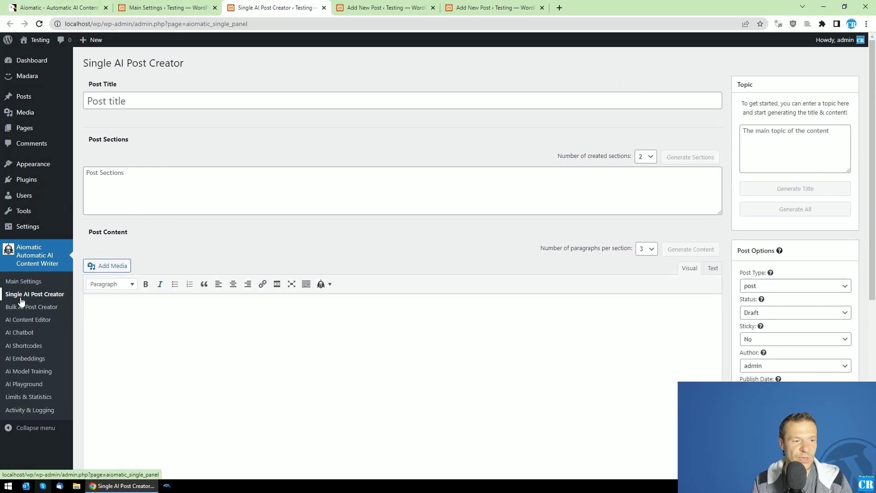
- Look over the Single AI Post Creator and preview the Post Content AI prompt list
scroll(260, 252, "down", 3)
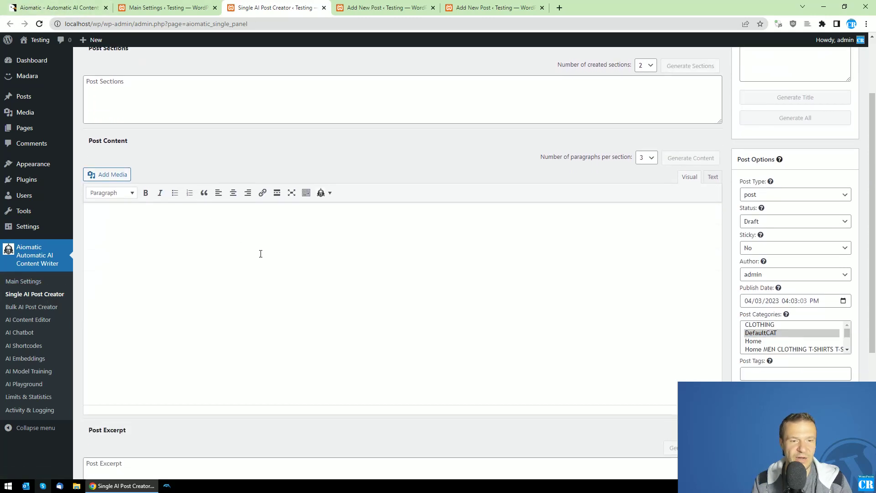
scroll(387, 311, "up", 1)
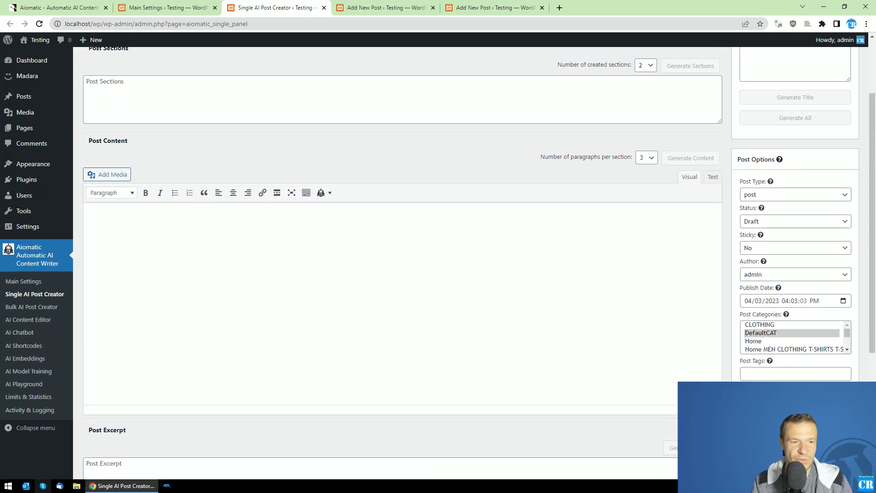
scroll(214, 240, "up", 3)
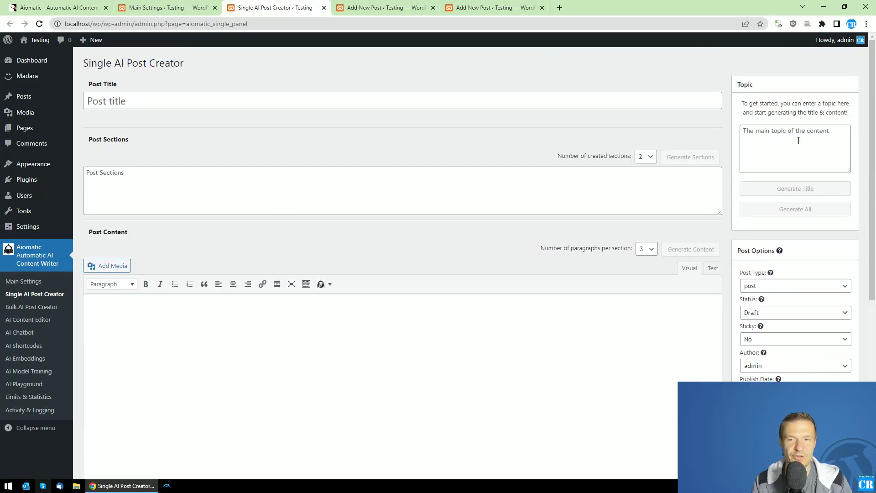
scroll(294, 192, "down", 3)
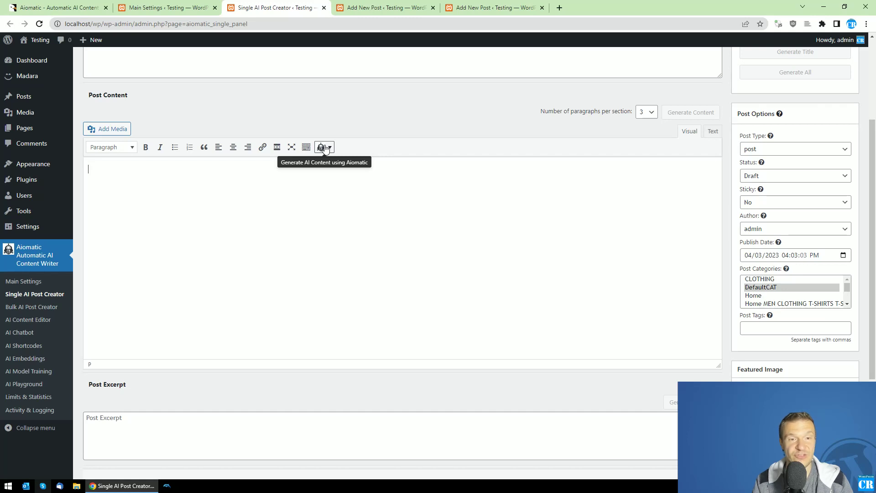
left_click(325, 148)
scroll(338, 219, "down", 5)
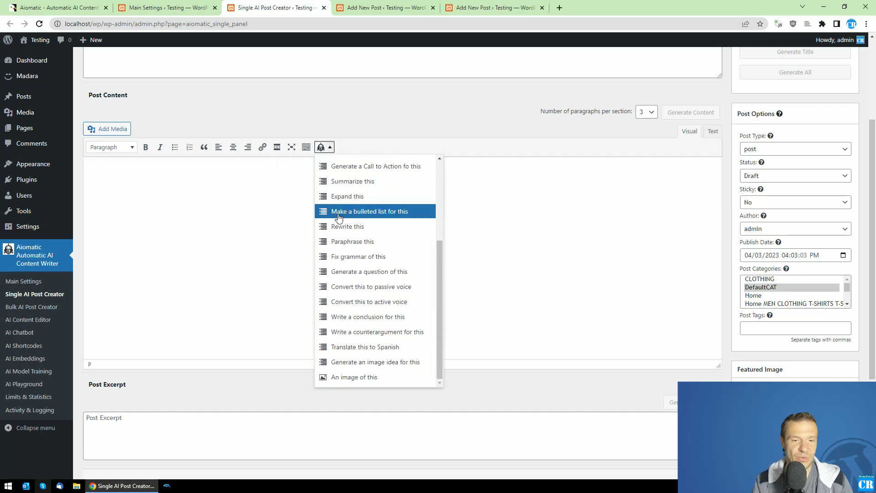
left_click(477, 233)
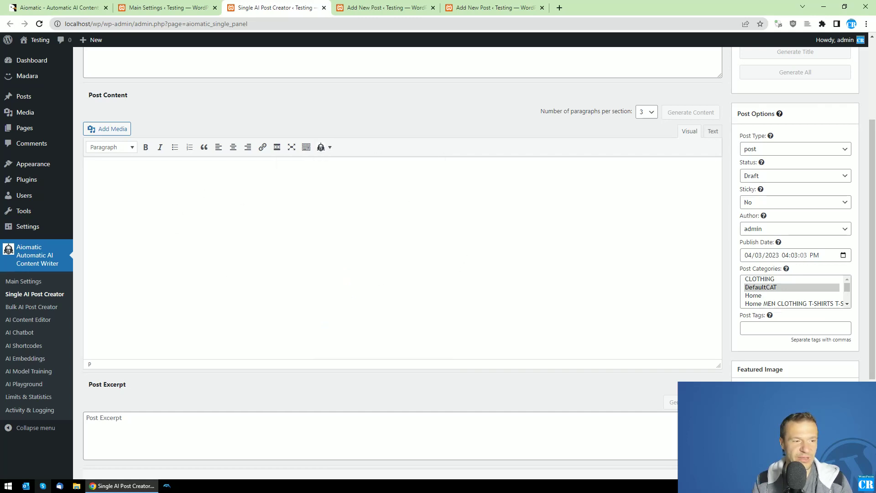
- Go to the Aiomatic Main Settings page and scroll to its top
scroll(250, 273, "up", 3)
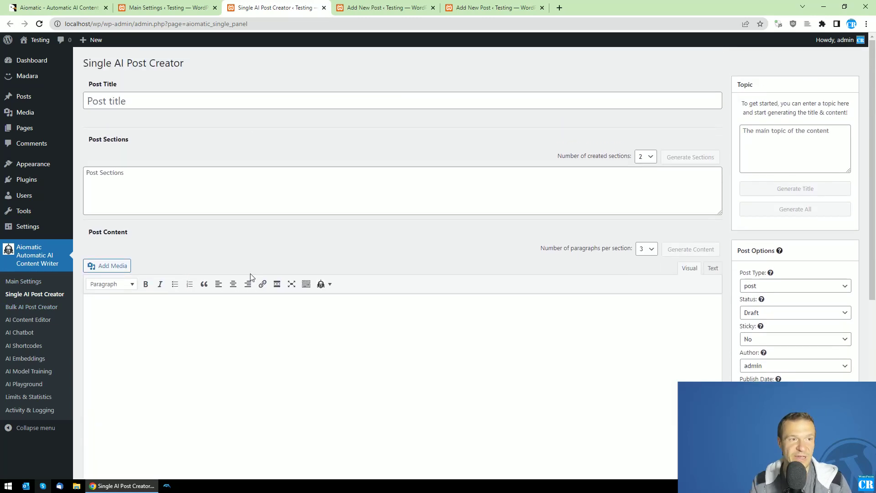
left_click(178, 6)
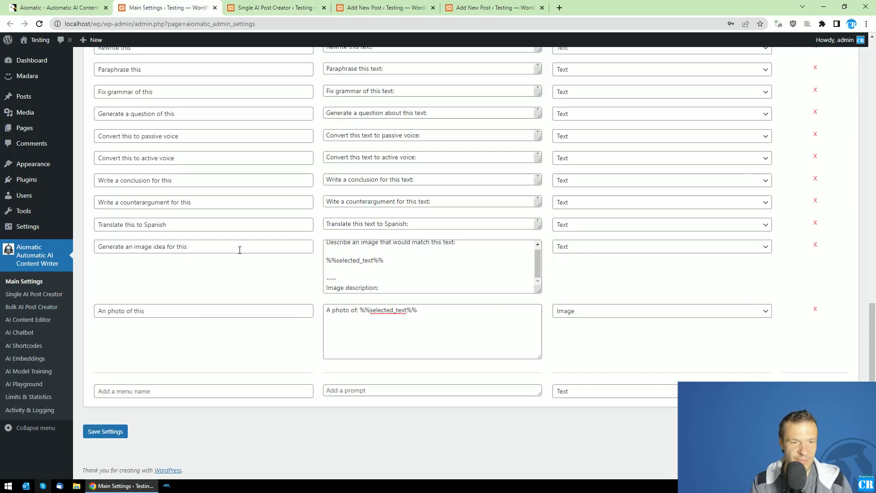
scroll(240, 250, "up", 7)
- Show the top of the CodeCanyon Aiomatic page with the $59 Regular License and 484 sales
key("ctrl+1")
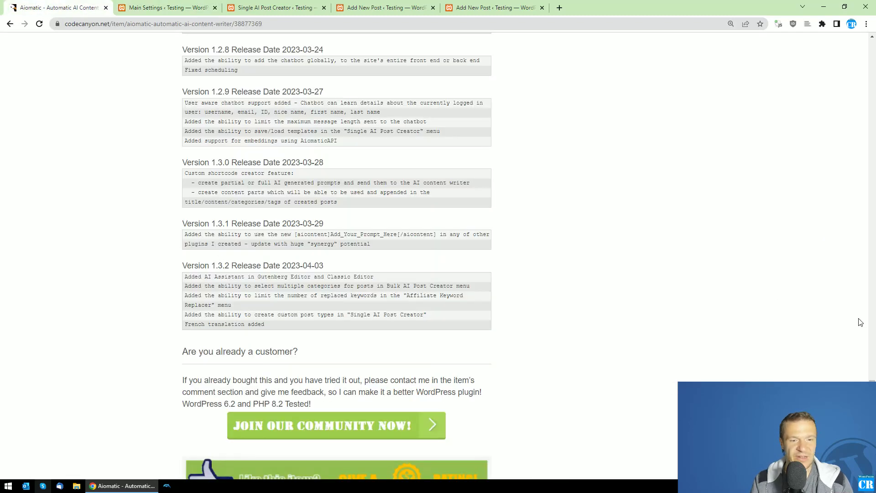
left_click_drag(861, 384, 861, 58)
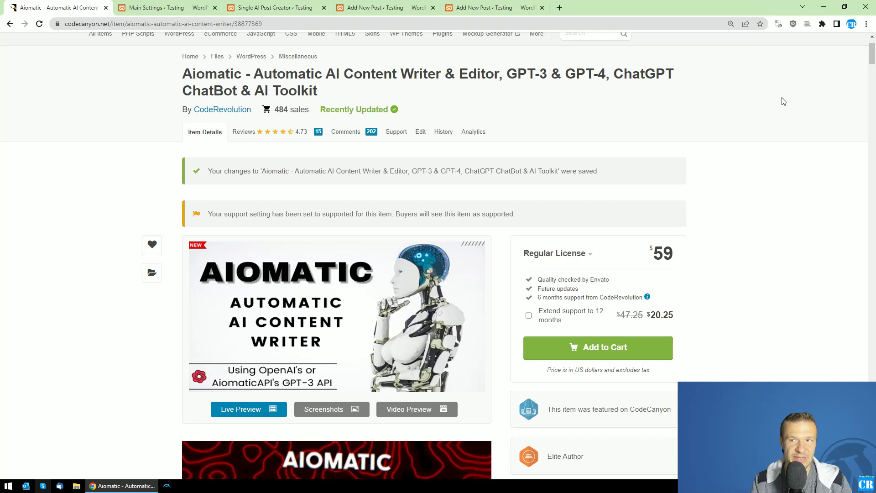